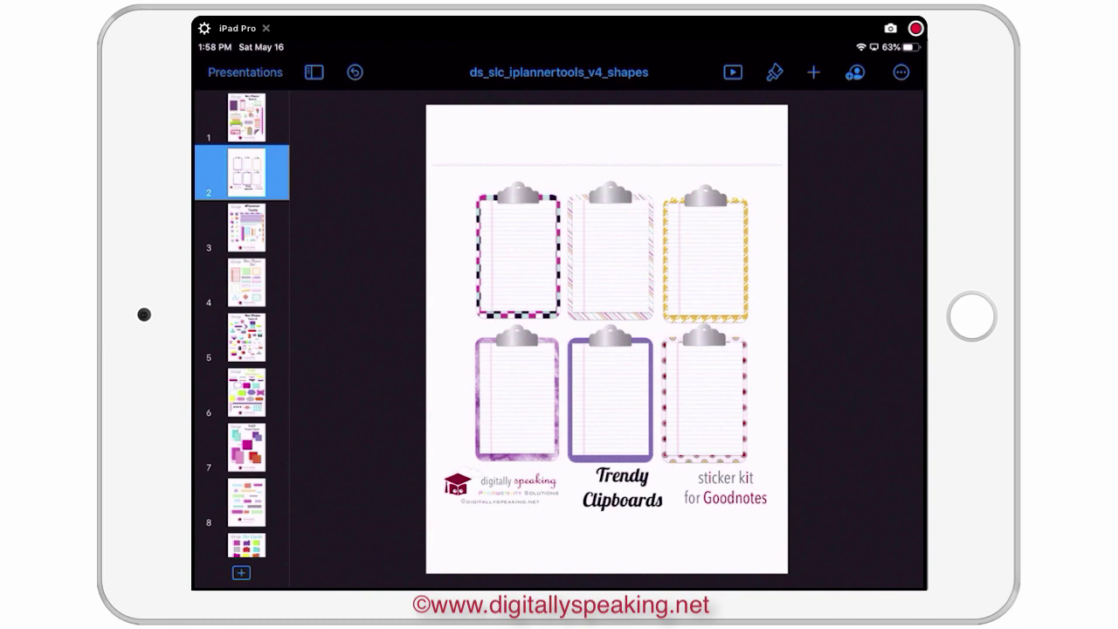
Copy slide 1's tan clipboard with pink clip and paste it onto the new slide 2
{"action": "scroll", "coordinate": [524, 262], "scroll_direction": "up", "scroll_amount": 5}
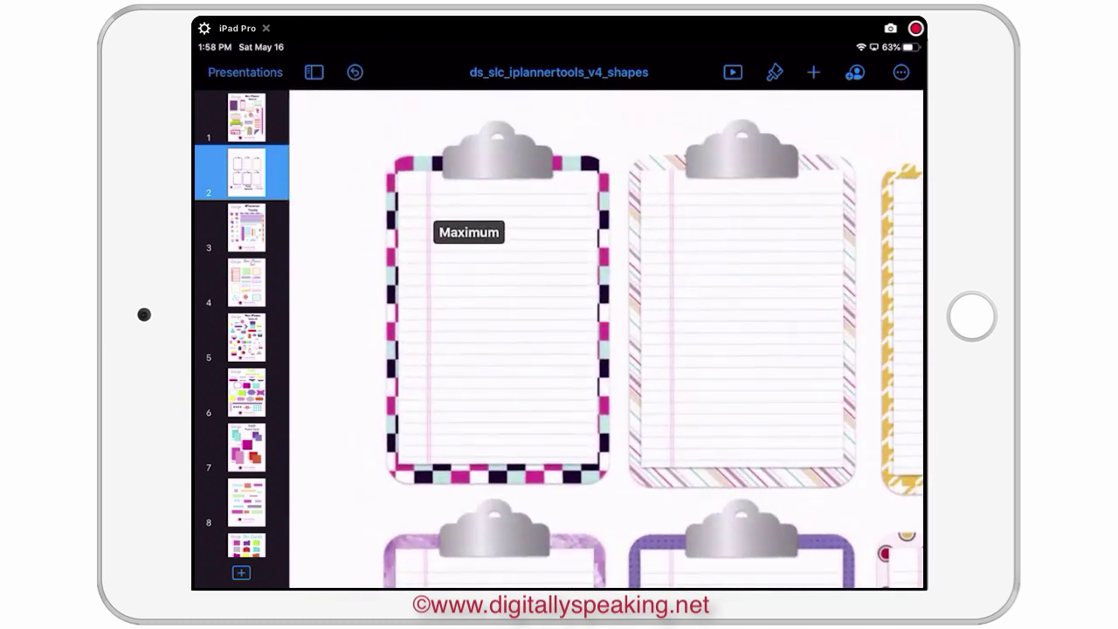
{"action": "scroll", "coordinate": [559, 340], "scroll_direction": "down", "scroll_amount": 5}
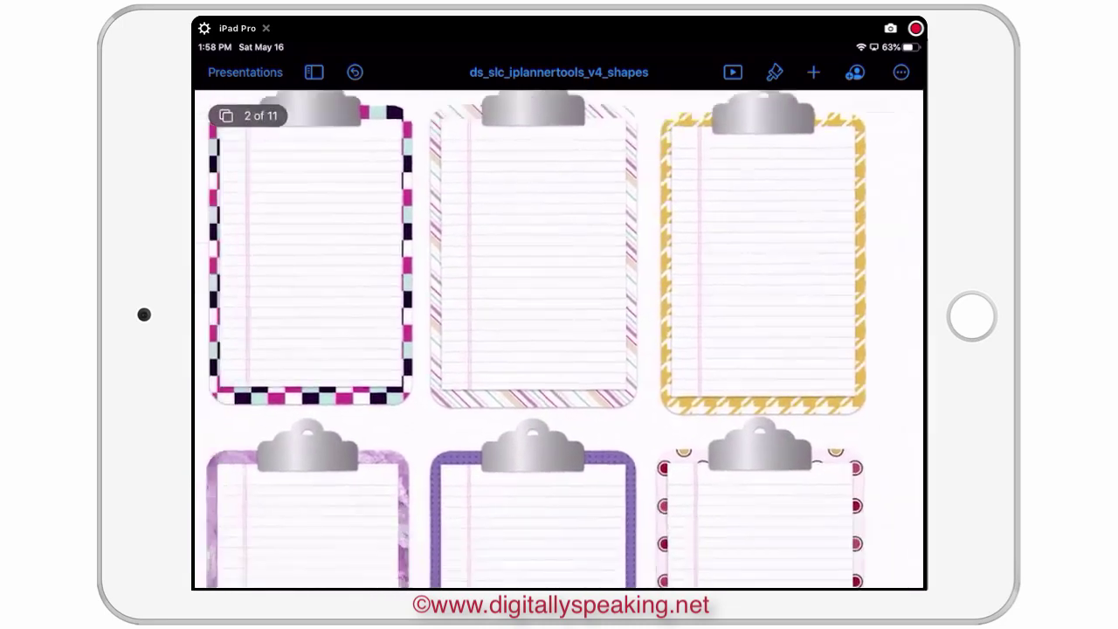
{"action": "scroll", "coordinate": [559, 340], "scroll_direction": "down", "scroll_amount": 5}
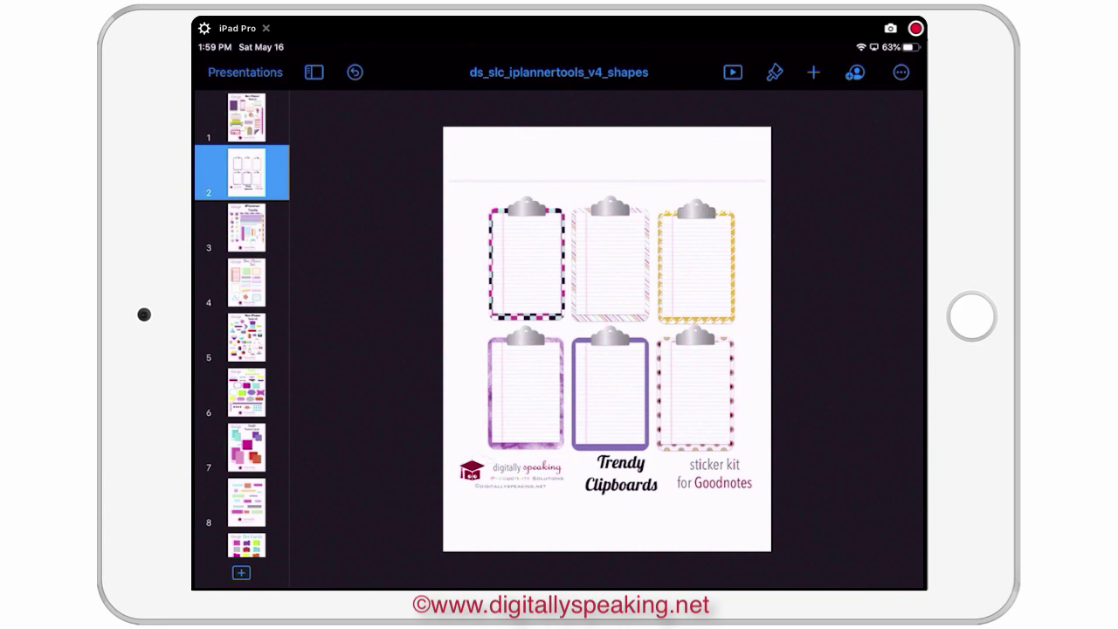
{"action": "left_click", "coordinate": [246, 117]}
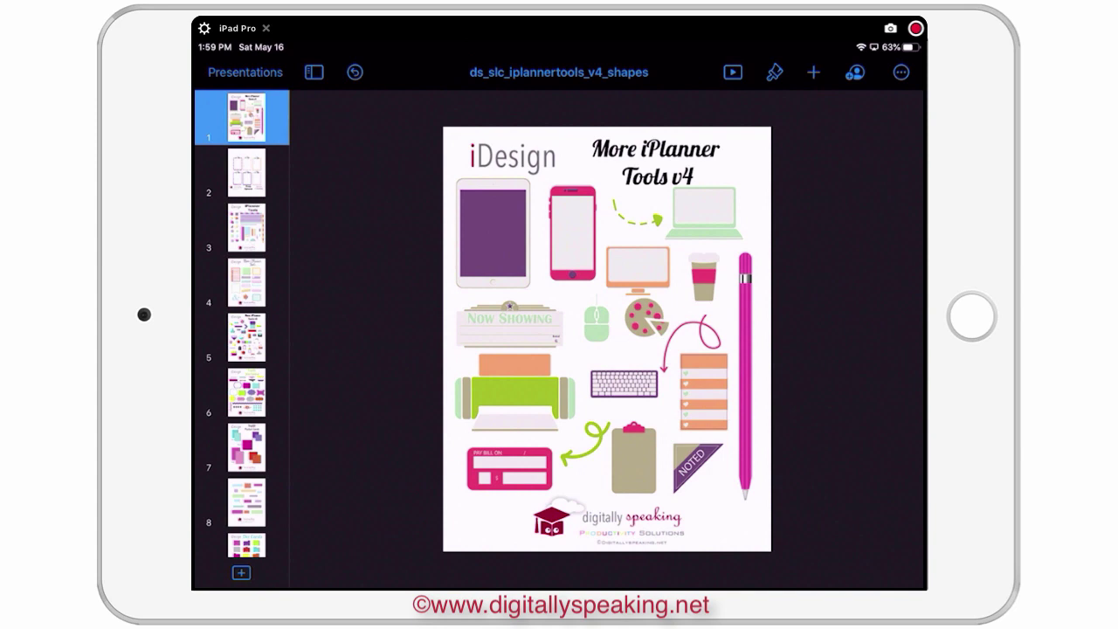
{"action": "left_click", "coordinate": [623, 455]}
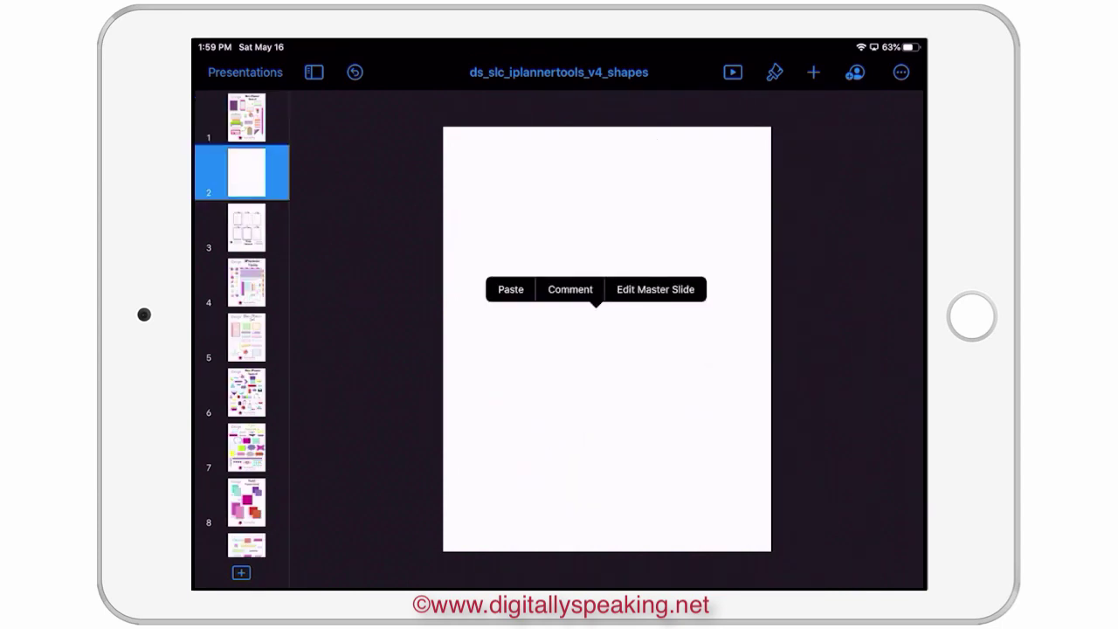
{"action": "left_click", "coordinate": [511, 289]}
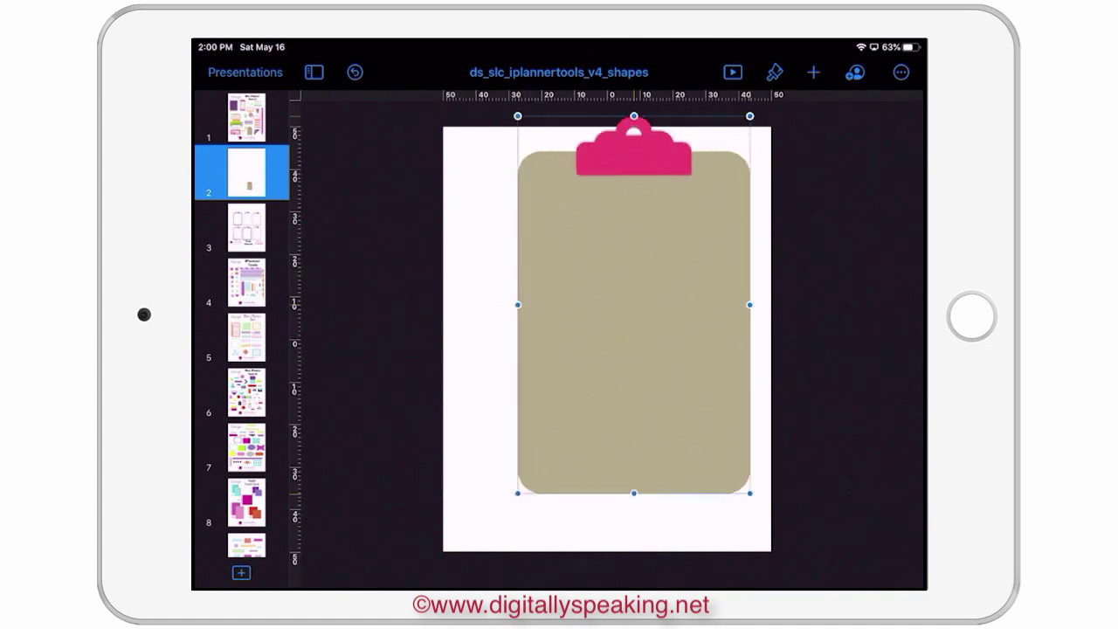
Centre the pasted clipboard on slide 2 and select just its tan board
{"action": "left_click_drag", "start_coordinate": [601, 349], "coordinate": [607, 350]}
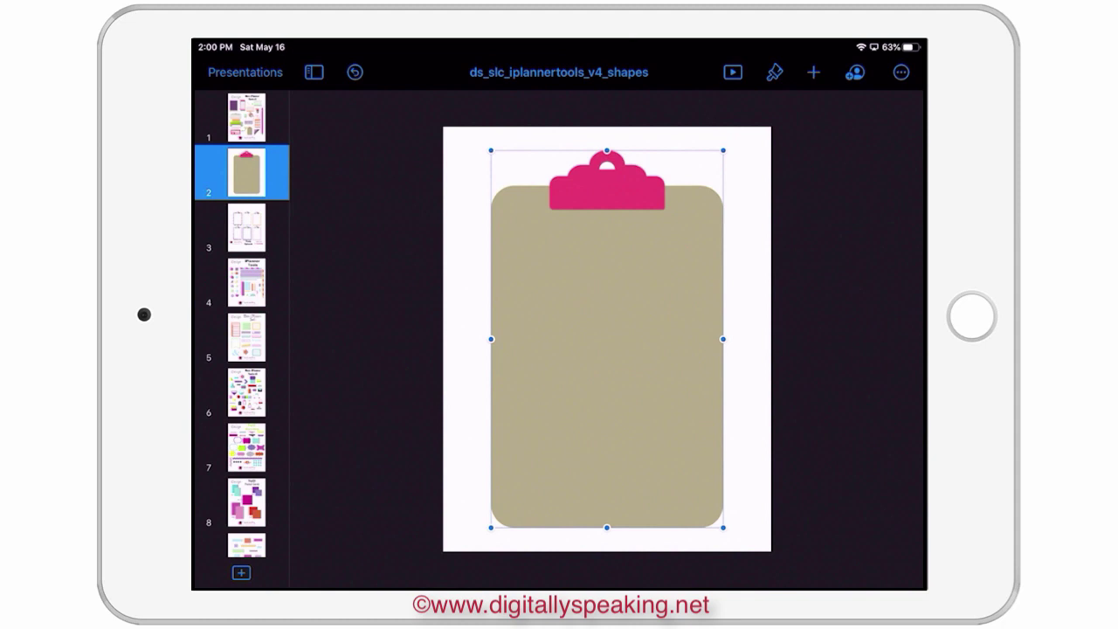
{"action": "left_click", "coordinate": [635, 383]}
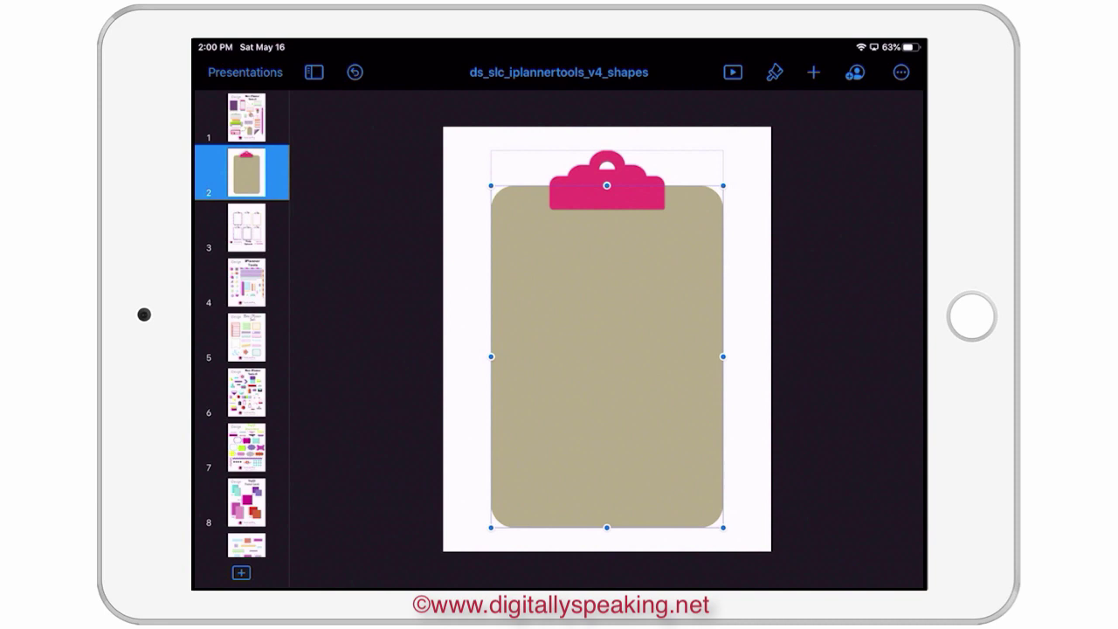
Replace the tan board's image with the pink polka-dot tile from the Flower Power album
{"action": "left_click", "coordinate": [777, 77]}
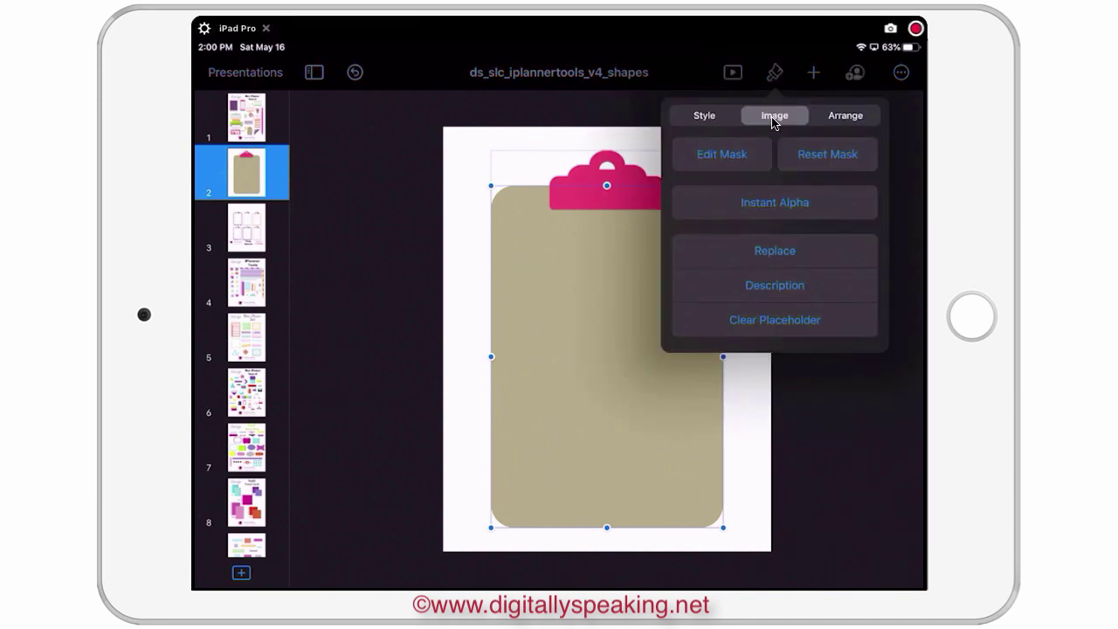
{"action": "left_click", "coordinate": [769, 253]}
{"action": "scroll", "coordinate": [769, 255], "scroll_direction": "down", "scroll_amount": 10}
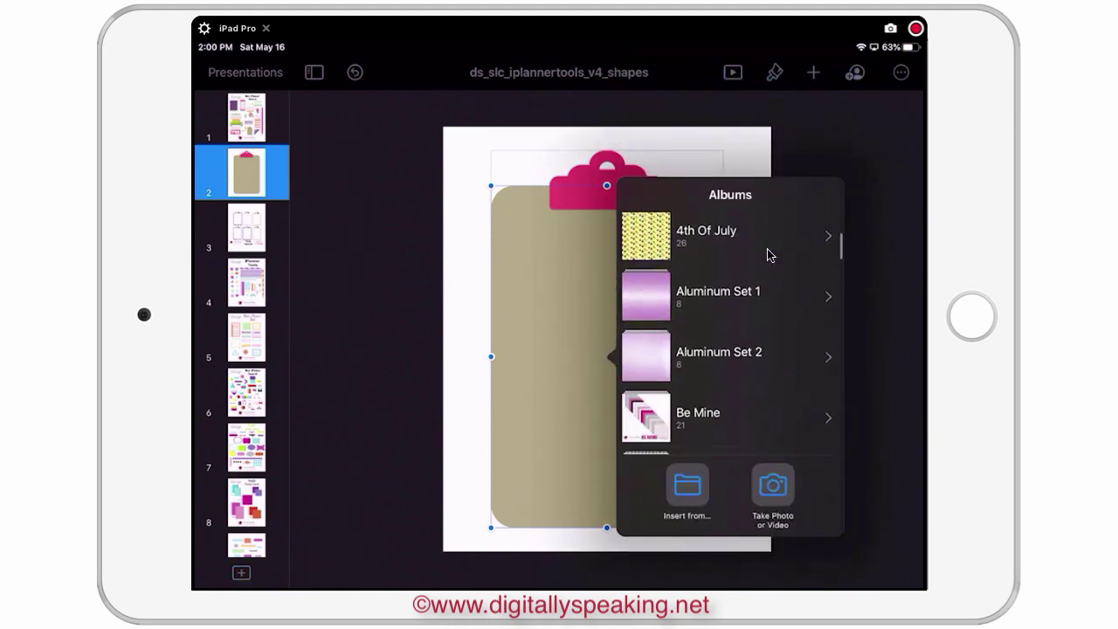
{"action": "scroll", "coordinate": [768, 255], "scroll_direction": "down", "scroll_amount": 3}
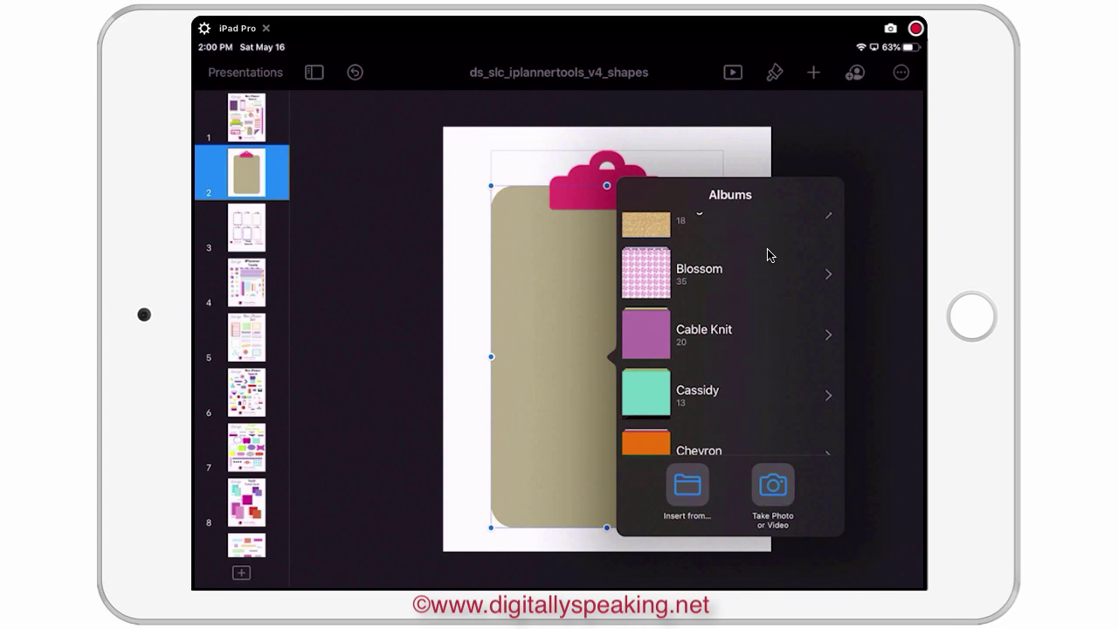
{"action": "scroll", "coordinate": [769, 255], "scroll_direction": "down", "scroll_amount": 5}
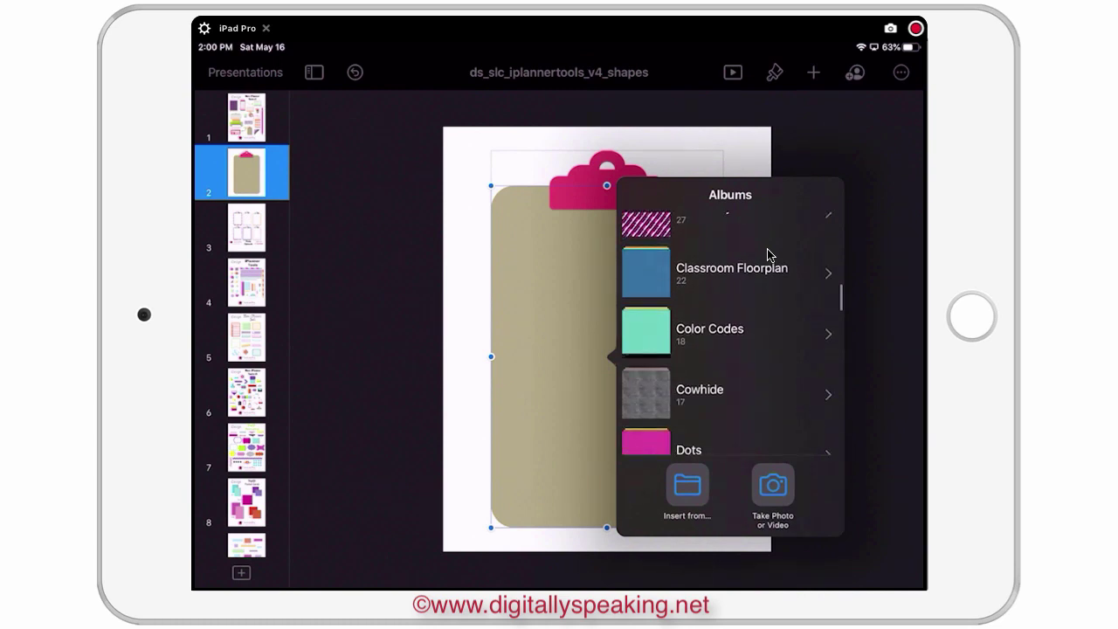
{"action": "scroll", "coordinate": [768, 255], "scroll_direction": "down", "scroll_amount": 3}
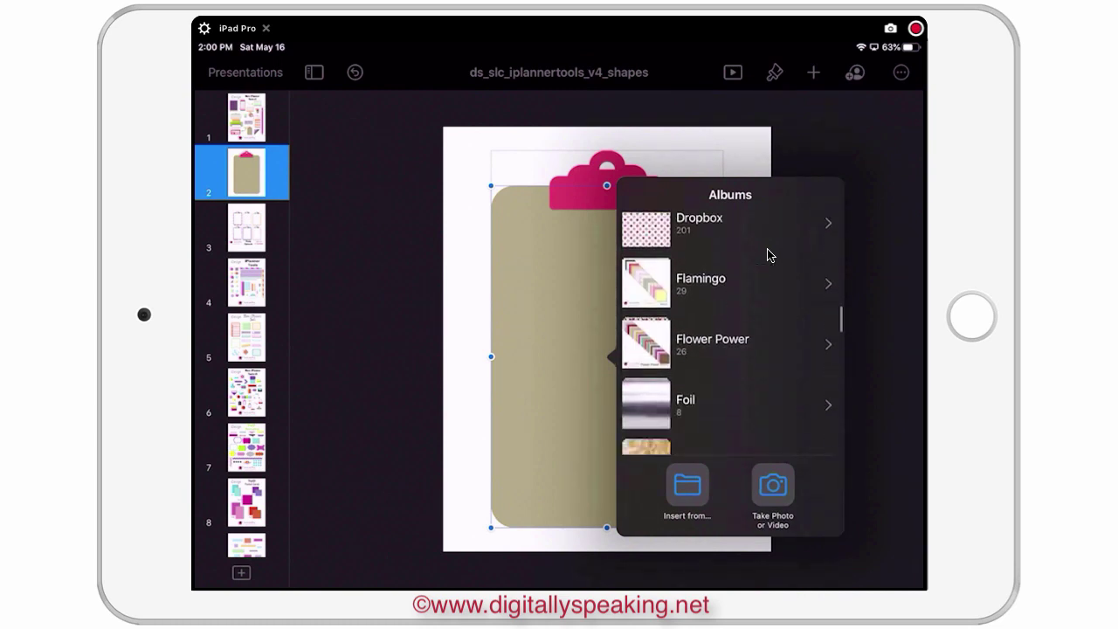
{"action": "scroll", "coordinate": [769, 255], "scroll_direction": "down", "scroll_amount": 2}
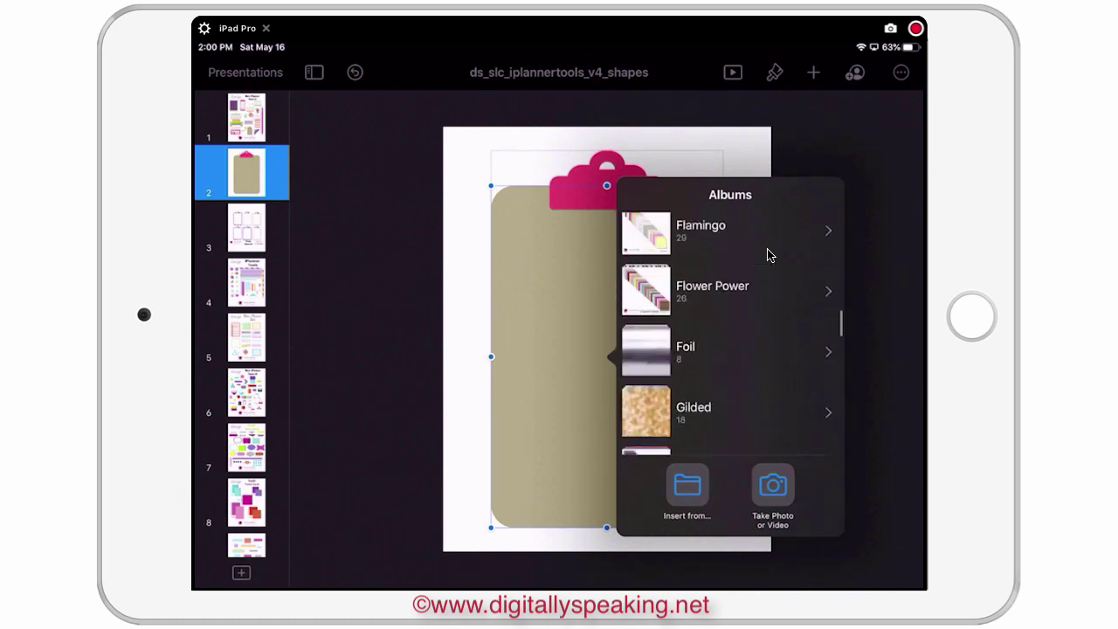
{"action": "left_click", "coordinate": [768, 255]}
{"action": "scroll", "coordinate": [769, 255], "scroll_direction": "down", "scroll_amount": 2}
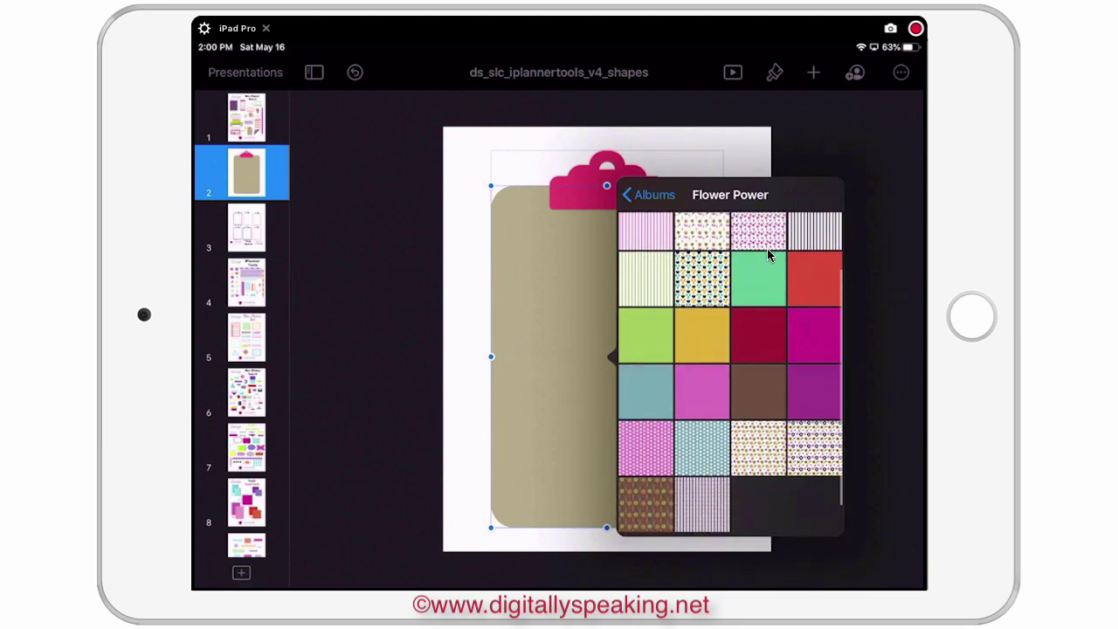
{"action": "scroll", "coordinate": [767, 248], "scroll_direction": "up", "scroll_amount": 1}
{"action": "left_click", "coordinate": [644, 487]}
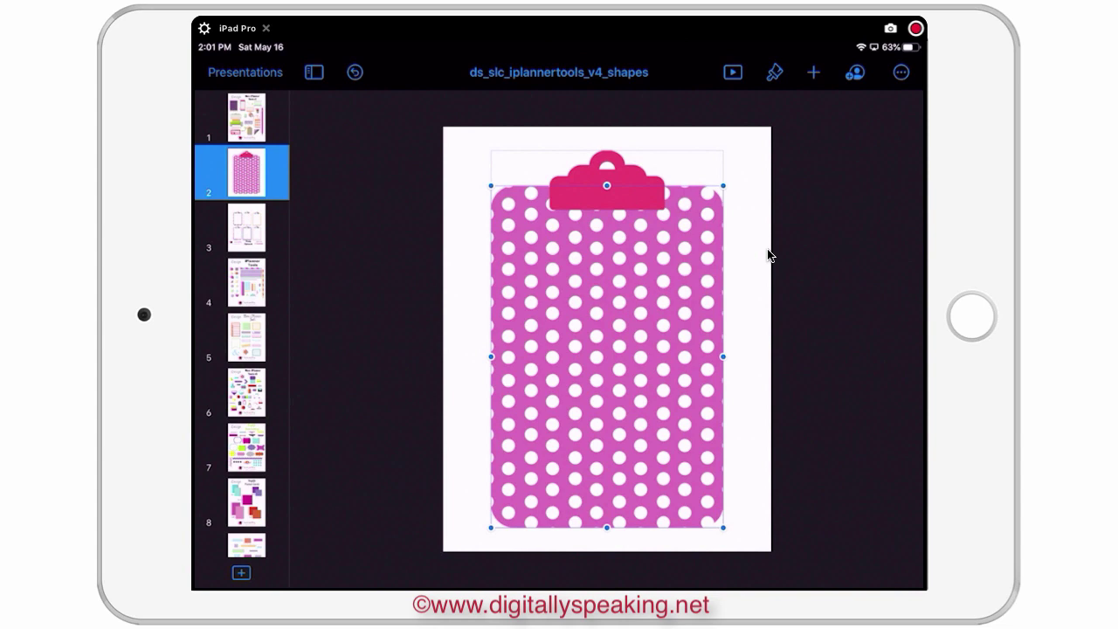
Nudge the polka-dot pattern into a new position within the board's rounded mask
{"action": "double_click", "coordinate": [607, 357]}
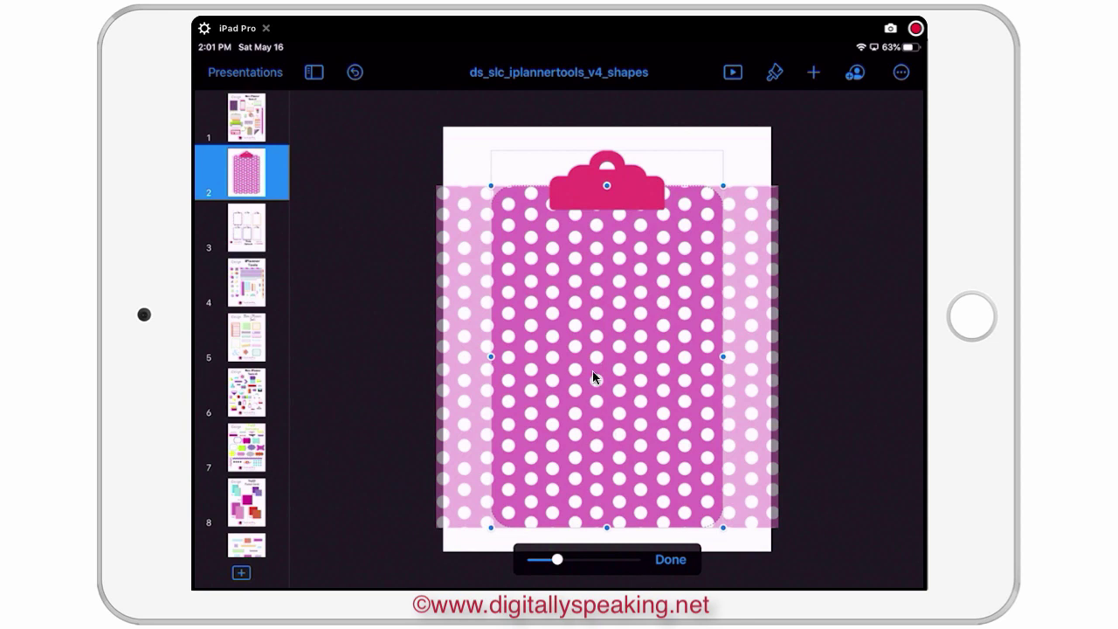
{"action": "left_click_drag", "start_coordinate": [592, 377], "coordinate": [593, 372]}
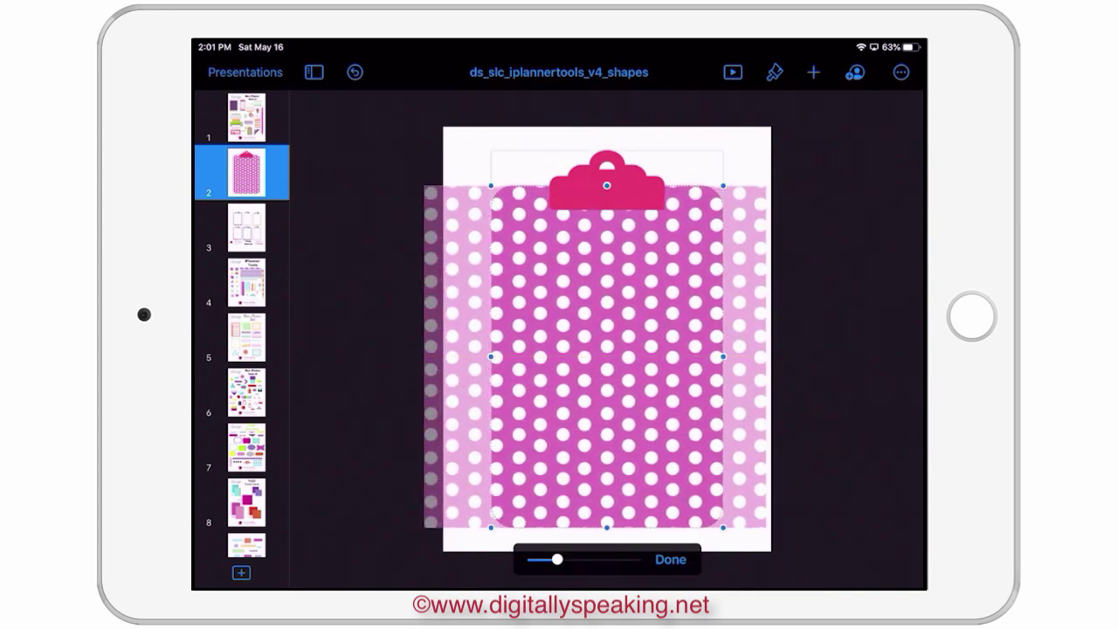
{"action": "left_click", "coordinate": [671, 561]}
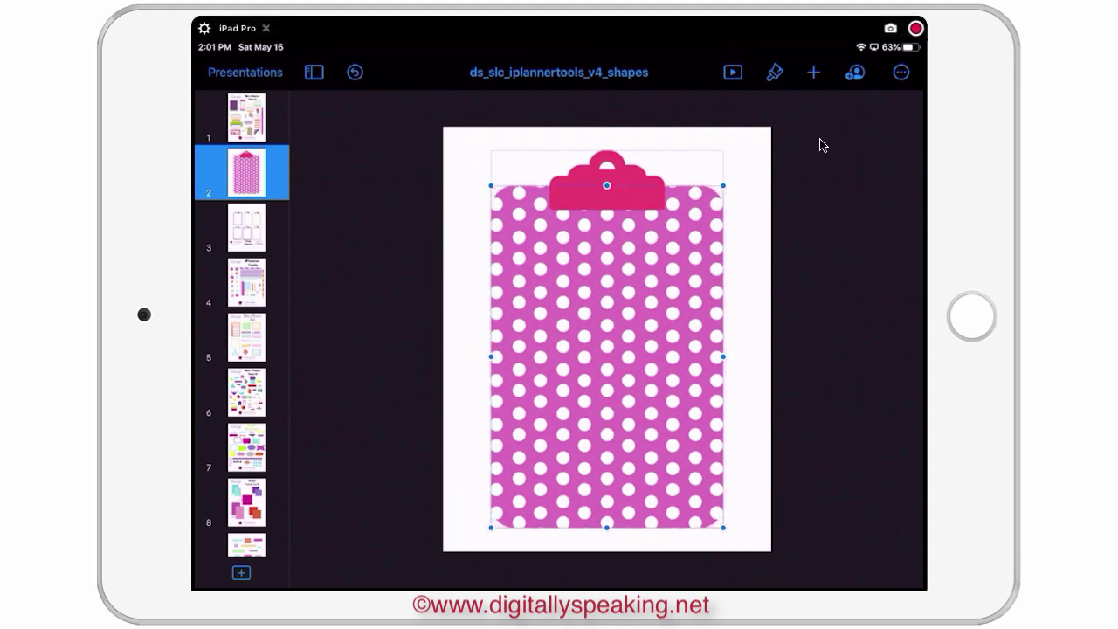
{"action": "left_click", "coordinate": [775, 73]}
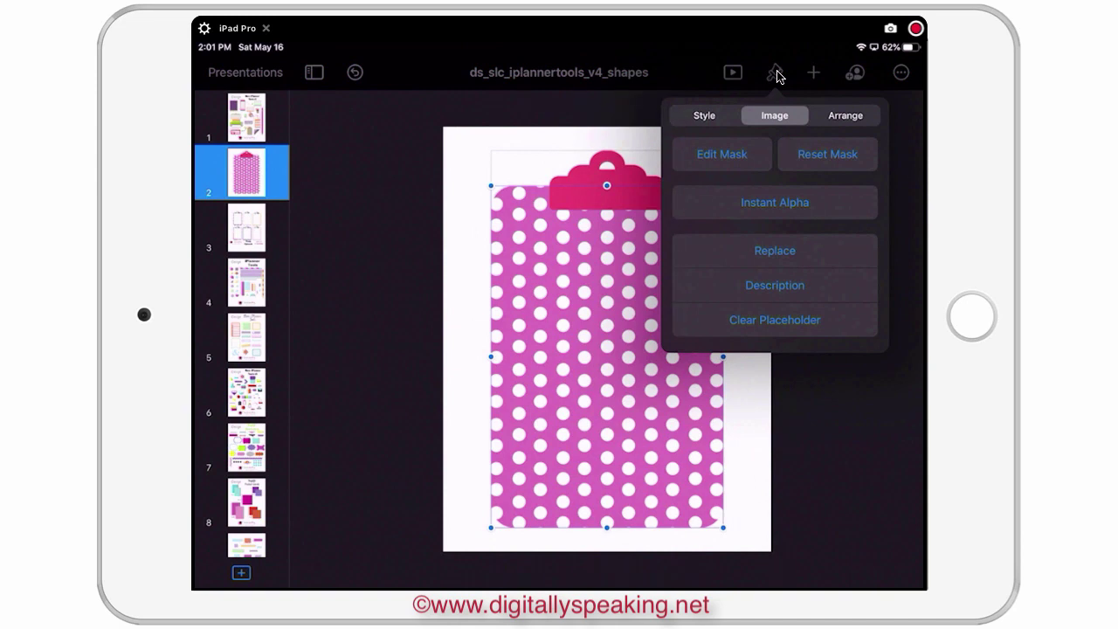
Turn on Shadow in the board's Style settings to give it a drop shadow
{"action": "left_click", "coordinate": [706, 120]}
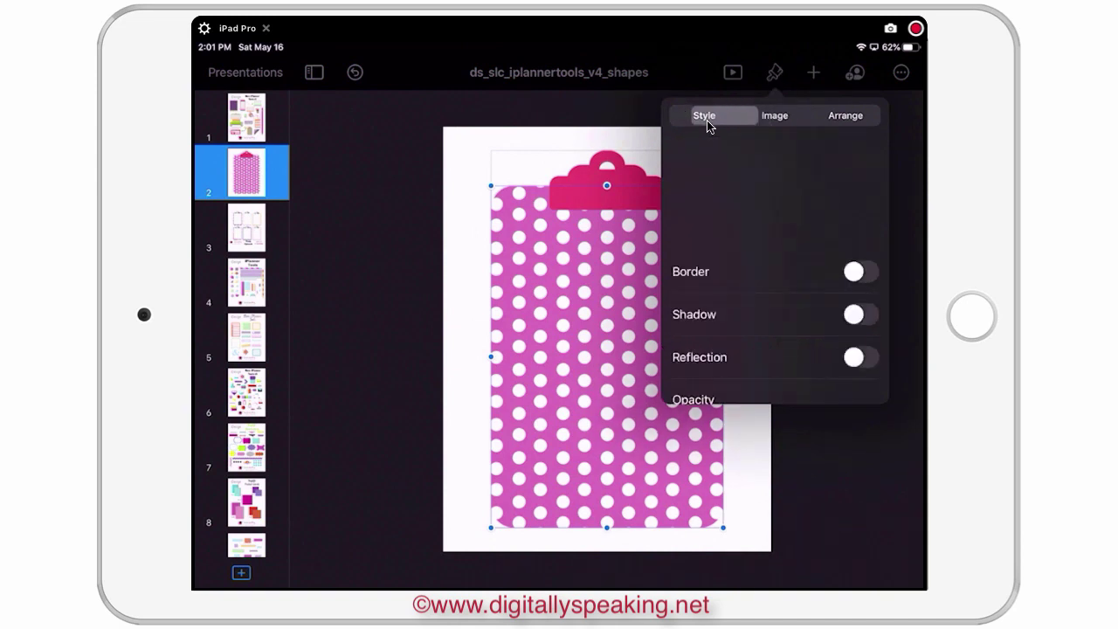
{"action": "left_click", "coordinate": [860, 315]}
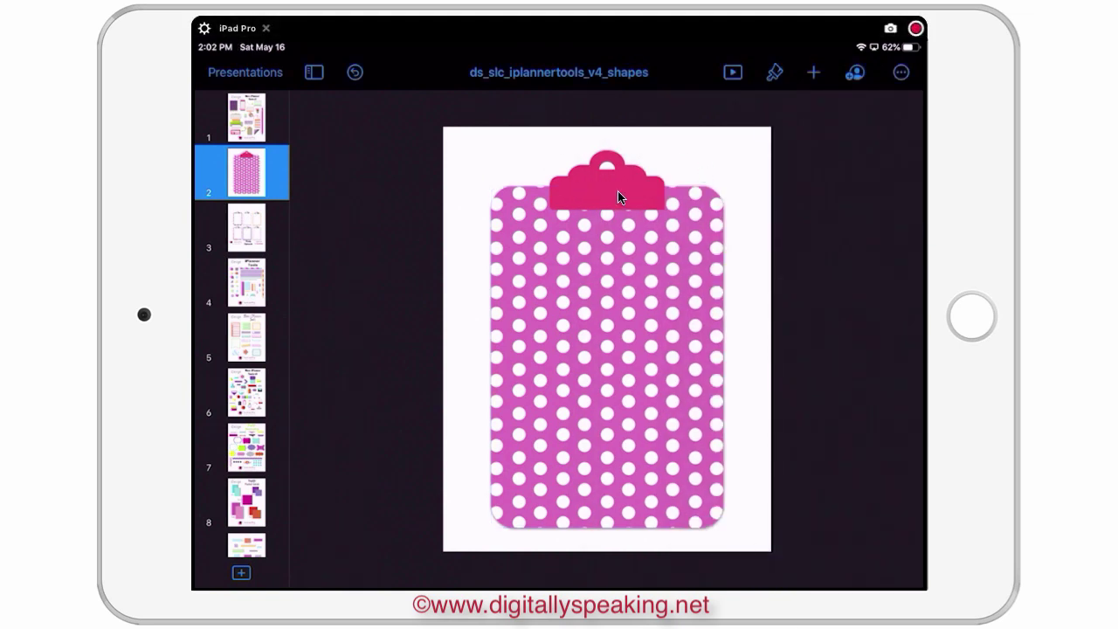
{"action": "left_click", "coordinate": [617, 196]}
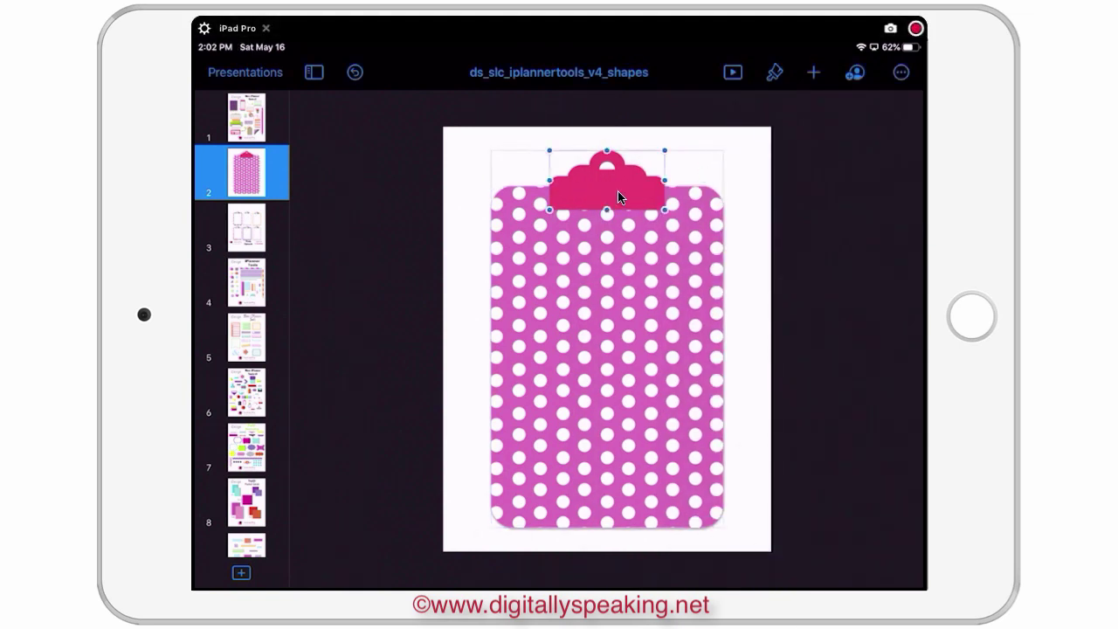
Replace the pink clip's image with the silver gradient from Aluminum Set 1
{"action": "left_click", "coordinate": [775, 73]}
{"action": "left_click", "coordinate": [774, 115]}
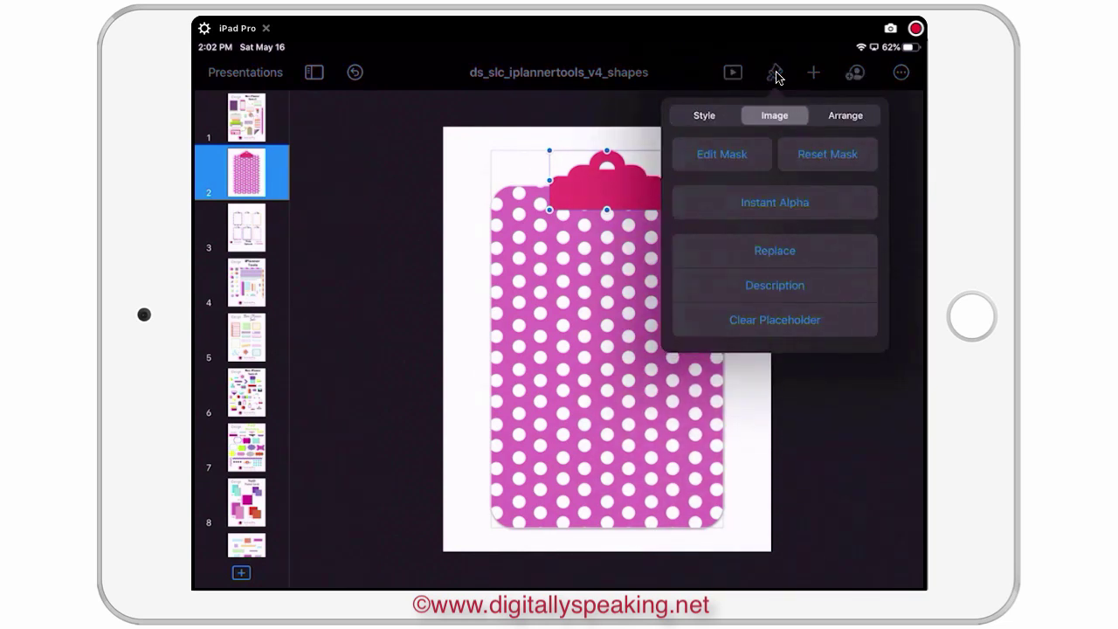
{"action": "left_click", "coordinate": [782, 254]}
{"action": "scroll", "coordinate": [607, 375], "scroll_direction": "down", "scroll_amount": 2}
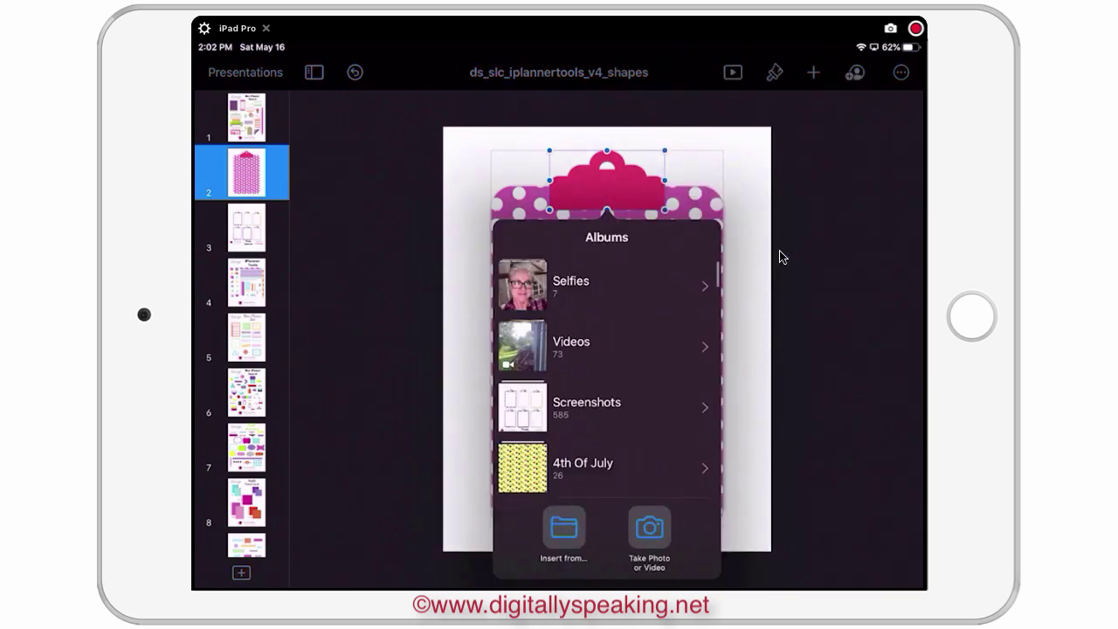
{"action": "scroll", "coordinate": [607, 376], "scroll_direction": "down", "scroll_amount": 3}
{"action": "left_click", "coordinate": [587, 350]}
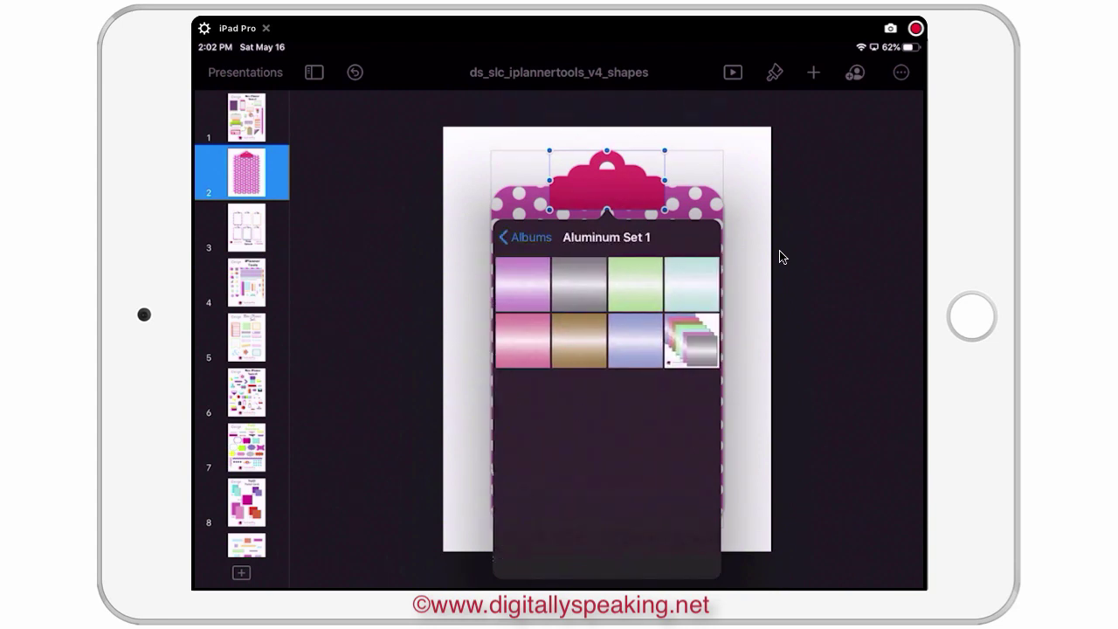
{"action": "left_click", "coordinate": [577, 283]}
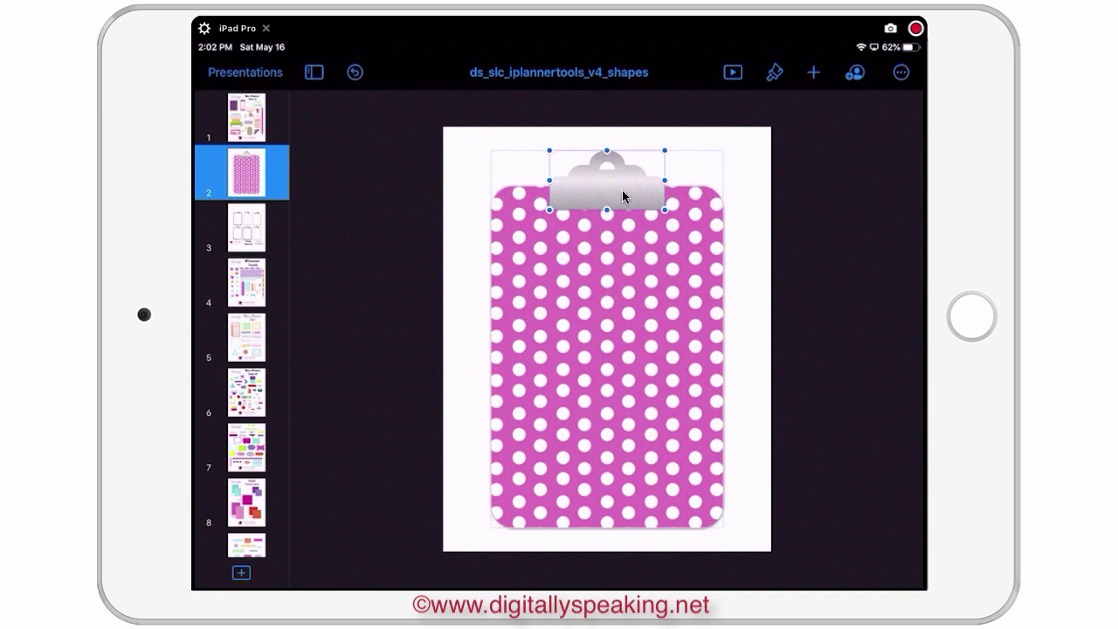
Enlarge and reposition the silver texture inside the clip's mask, then return to slide 1
{"action": "double_click", "coordinate": [537, 215]}
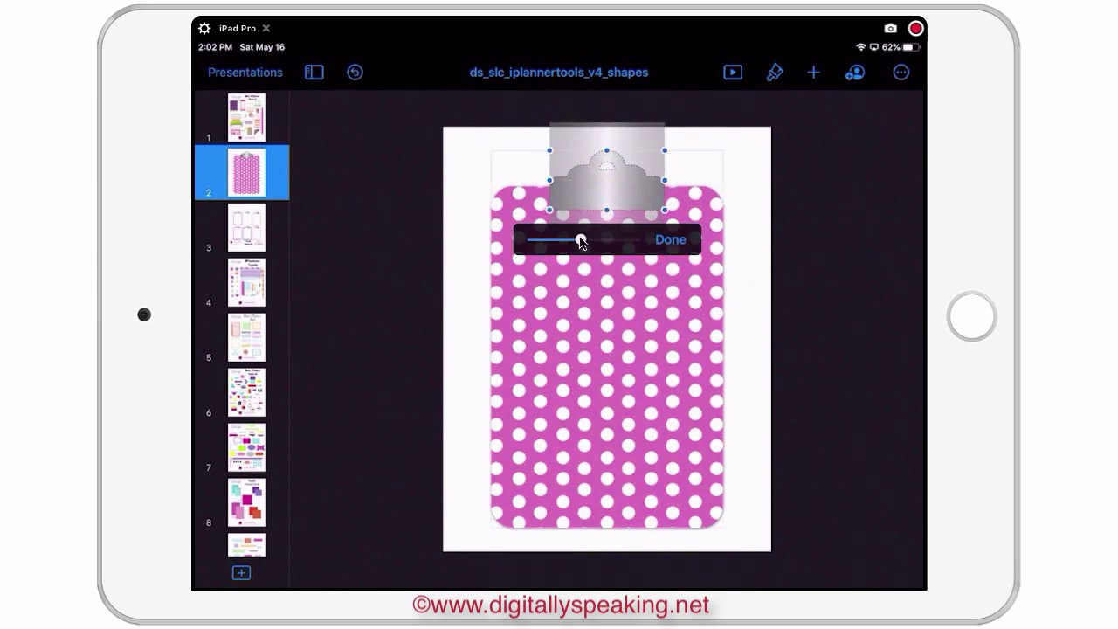
{"action": "left_click_drag", "start_coordinate": [581, 242], "coordinate": [607, 242]}
{"action": "left_click_drag", "start_coordinate": [631, 190], "coordinate": [627, 199]}
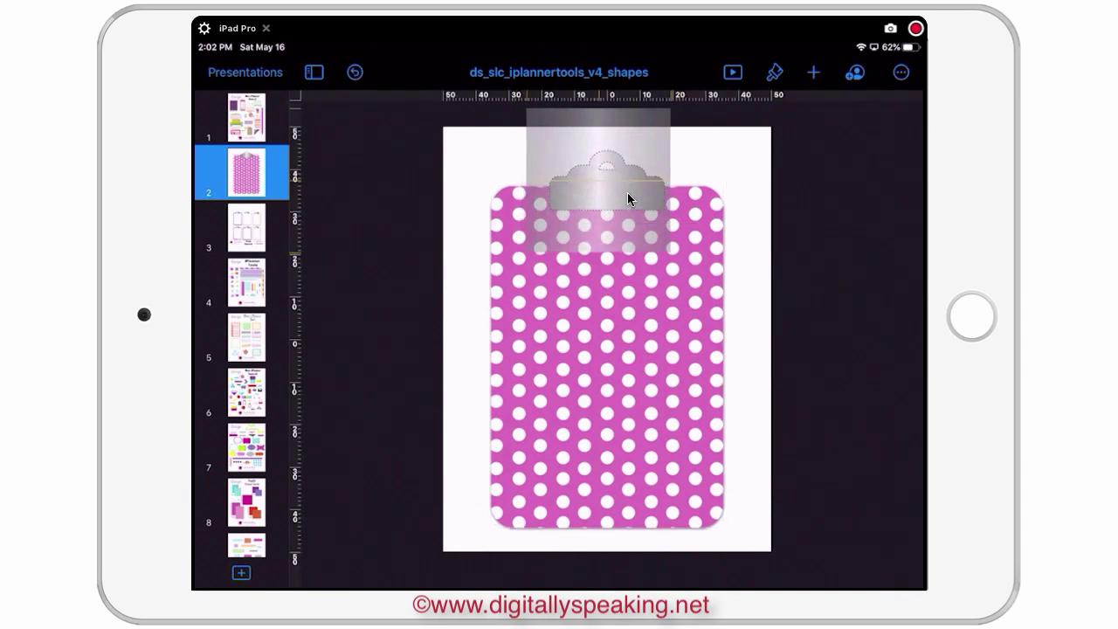
{"action": "left_click", "coordinate": [670, 241]}
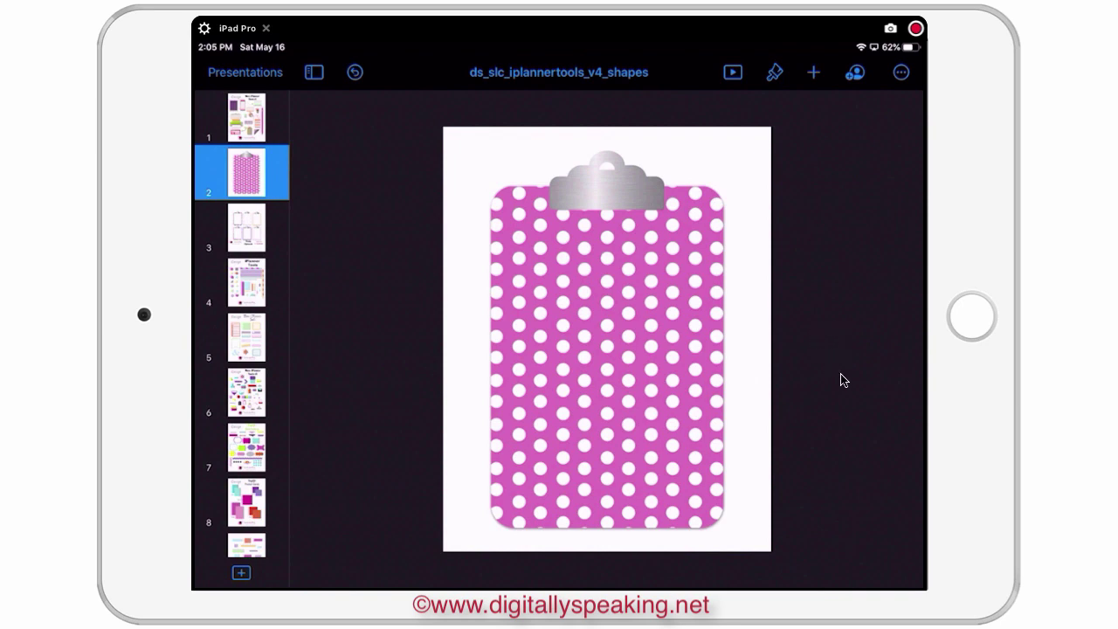
{"action": "key", "text": "Up"}
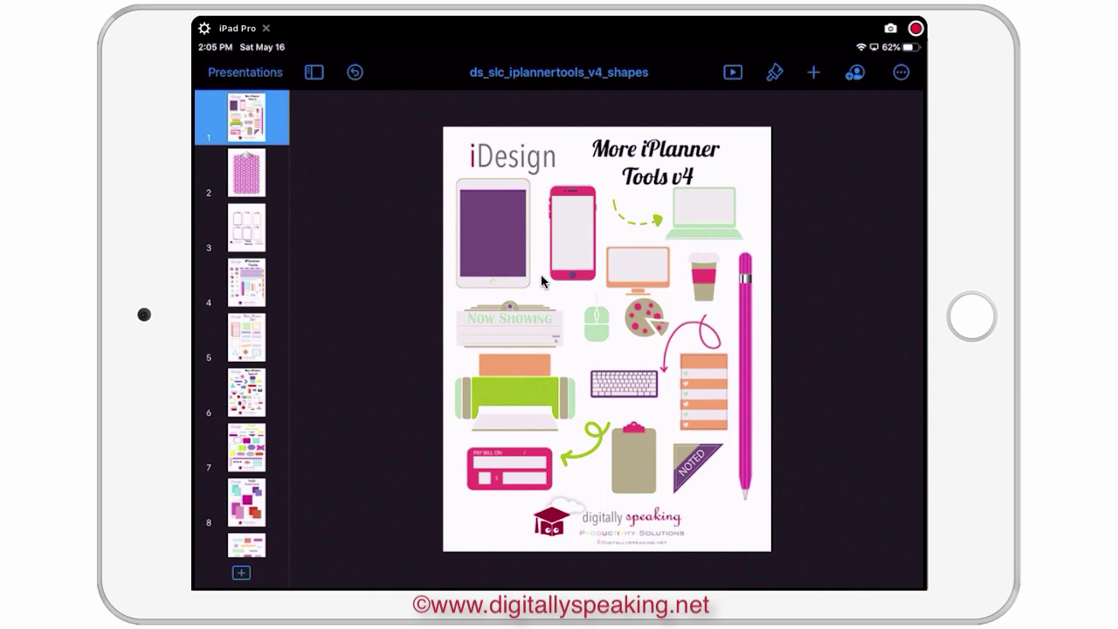
Copy the purple iPad screen shape onto slide 2 and enlarge it over the clipboard
{"action": "left_click", "coordinate": [491, 236]}
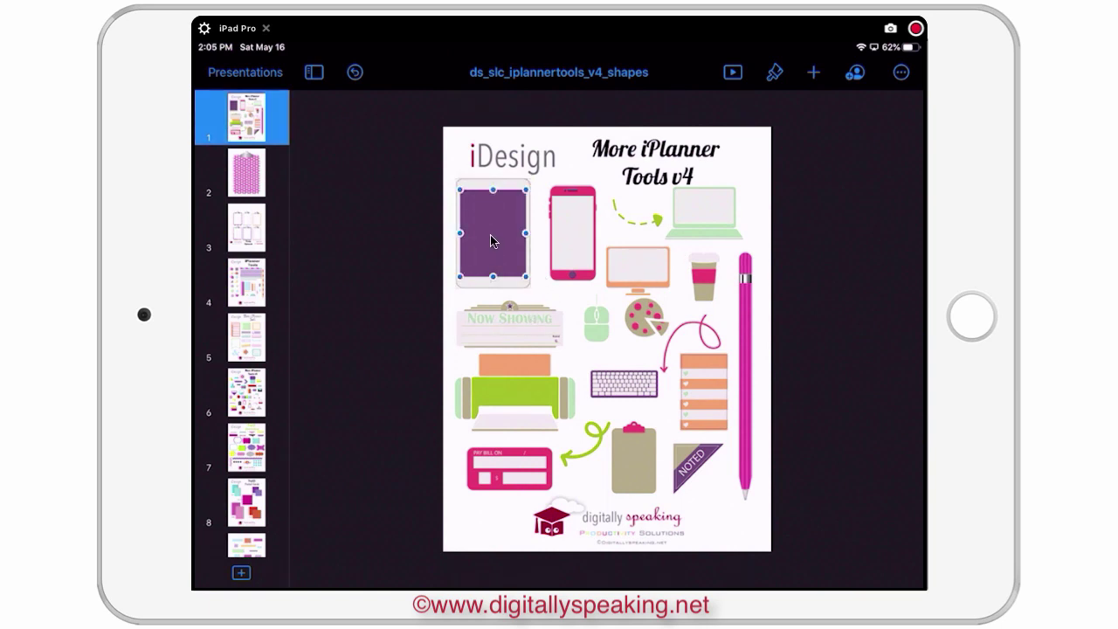
{"action": "left_click", "coordinate": [491, 236]}
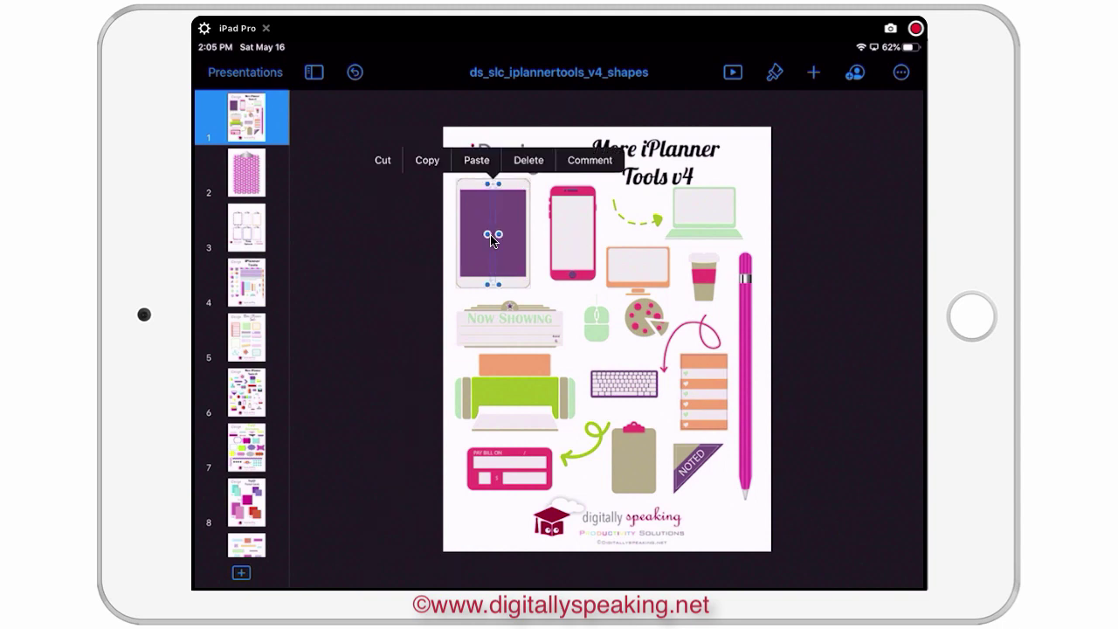
{"action": "left_click", "coordinate": [427, 160]}
{"action": "left_click", "coordinate": [246, 172]}
{"action": "left_click", "coordinate": [398, 337]}
{"action": "left_click", "coordinate": [346, 310]}
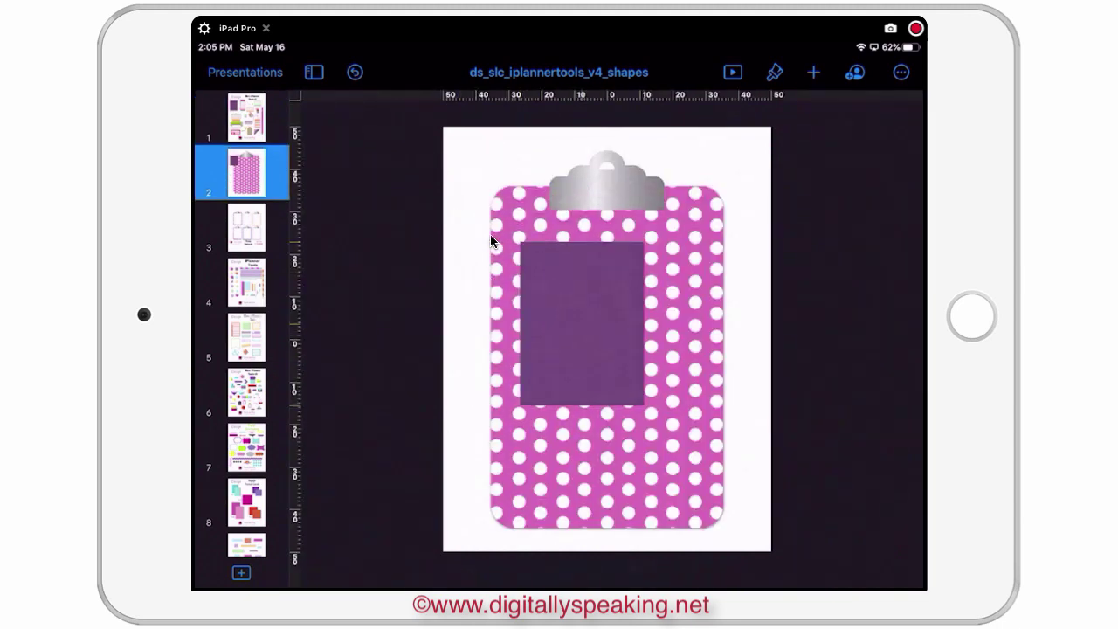
{"action": "left_click_drag", "start_coordinate": [653, 400], "coordinate": [707, 472]}
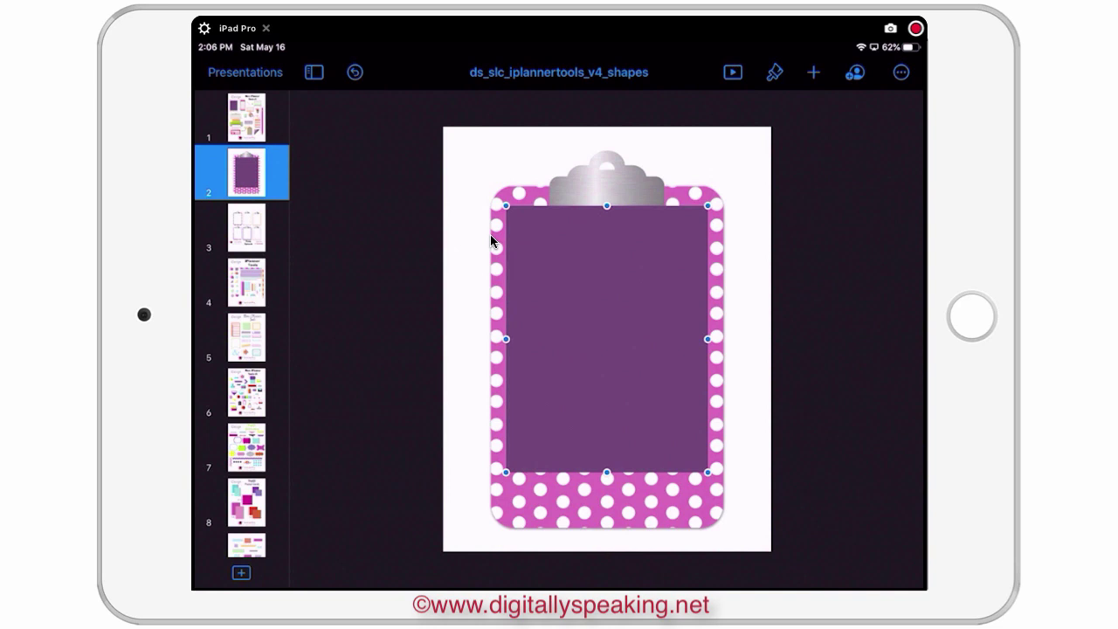
{"action": "left_click", "coordinate": [774, 71]}
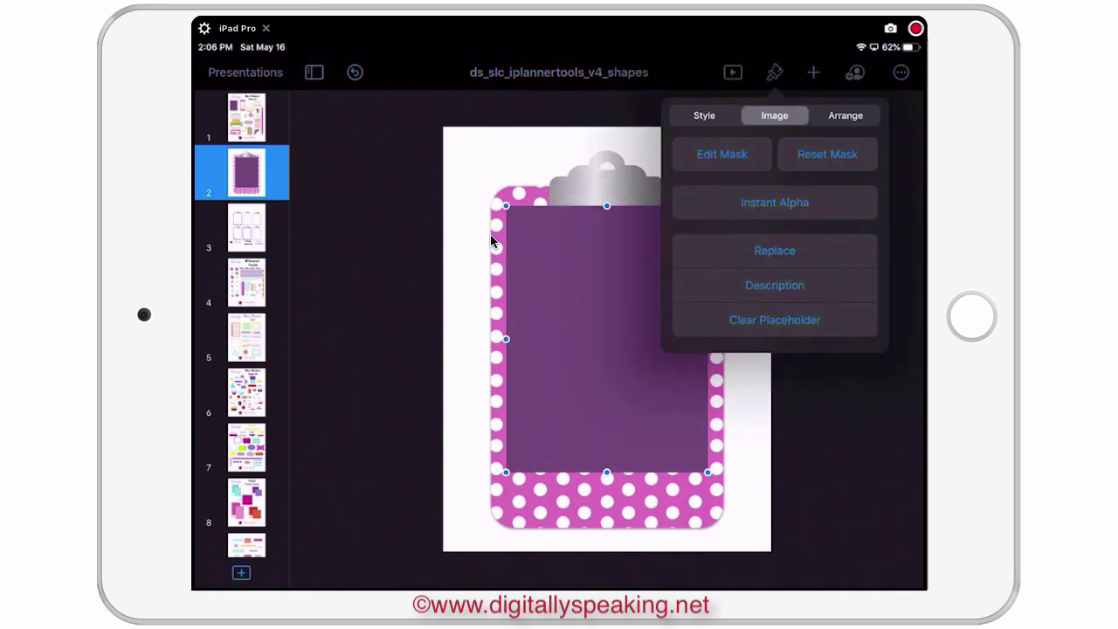
{"action": "left_click", "coordinate": [845, 115]}
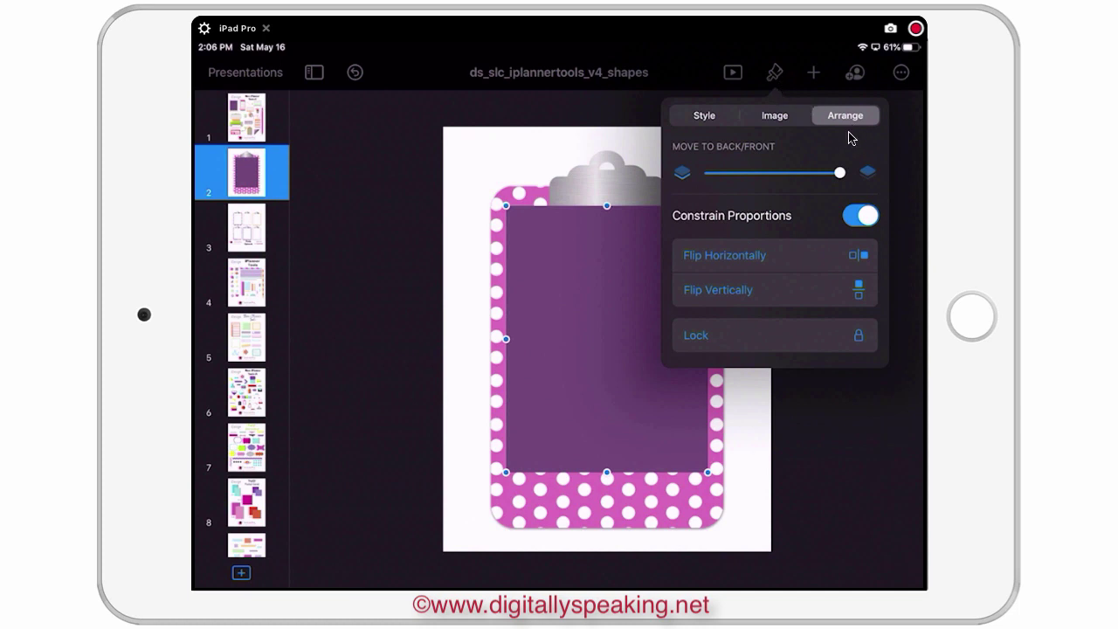
Unlock proportions and stretch the purple rectangle to 377 × 575 pt, down to the clipboard's bottom
{"action": "left_click", "coordinate": [853, 218]}
{"action": "left_click", "coordinate": [786, 271]}
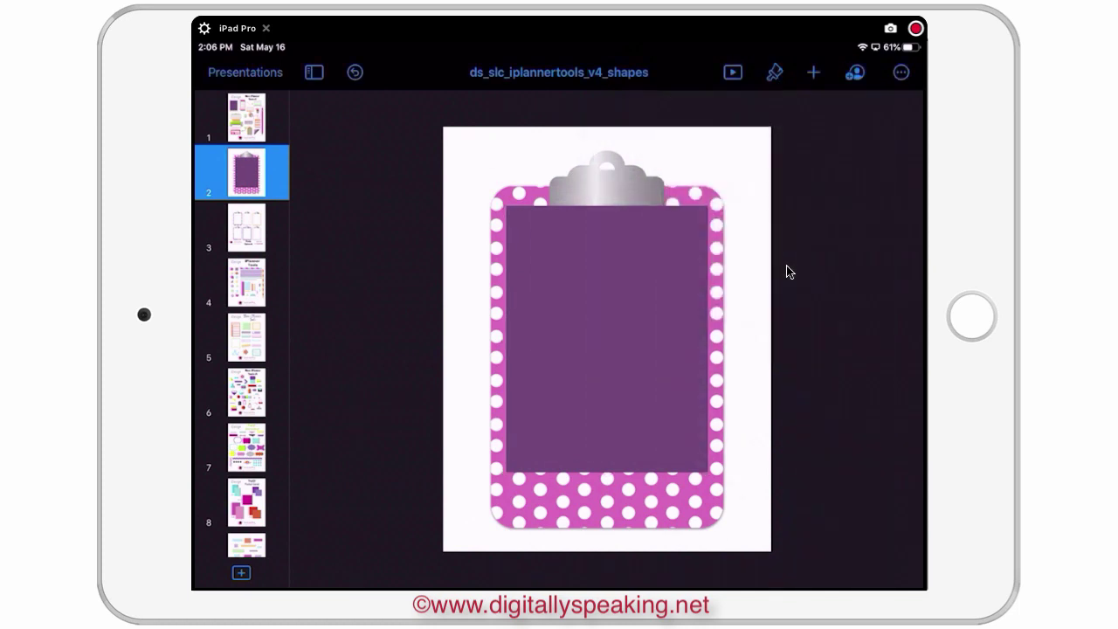
{"action": "left_click", "coordinate": [678, 392]}
{"action": "left_click_drag", "start_coordinate": [607, 471], "coordinate": [607, 509]}
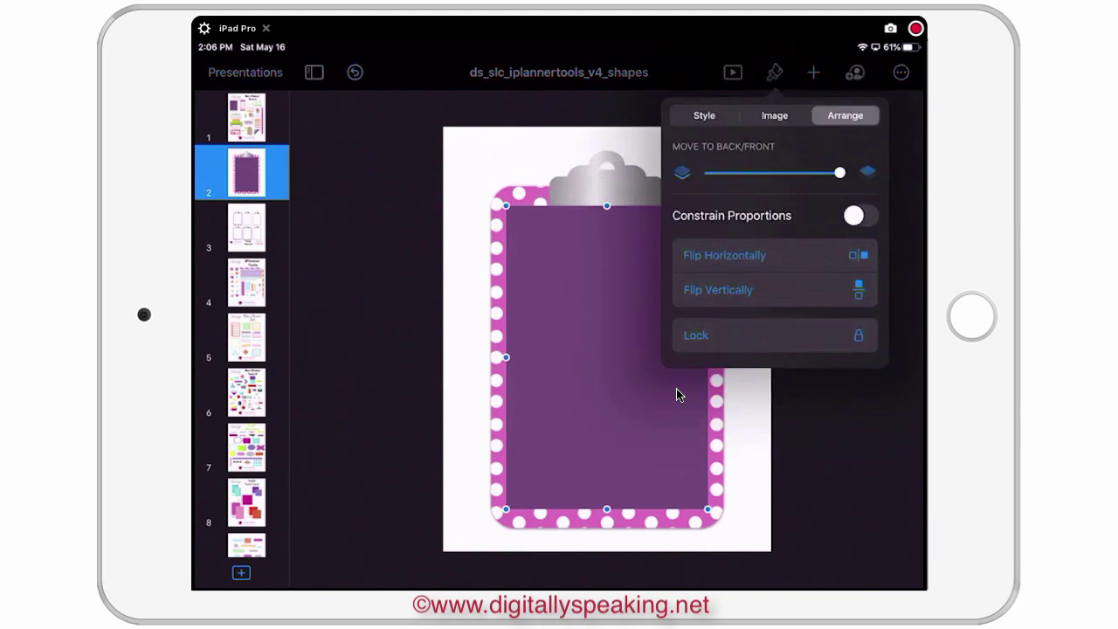
{"action": "left_click", "coordinate": [774, 114]}
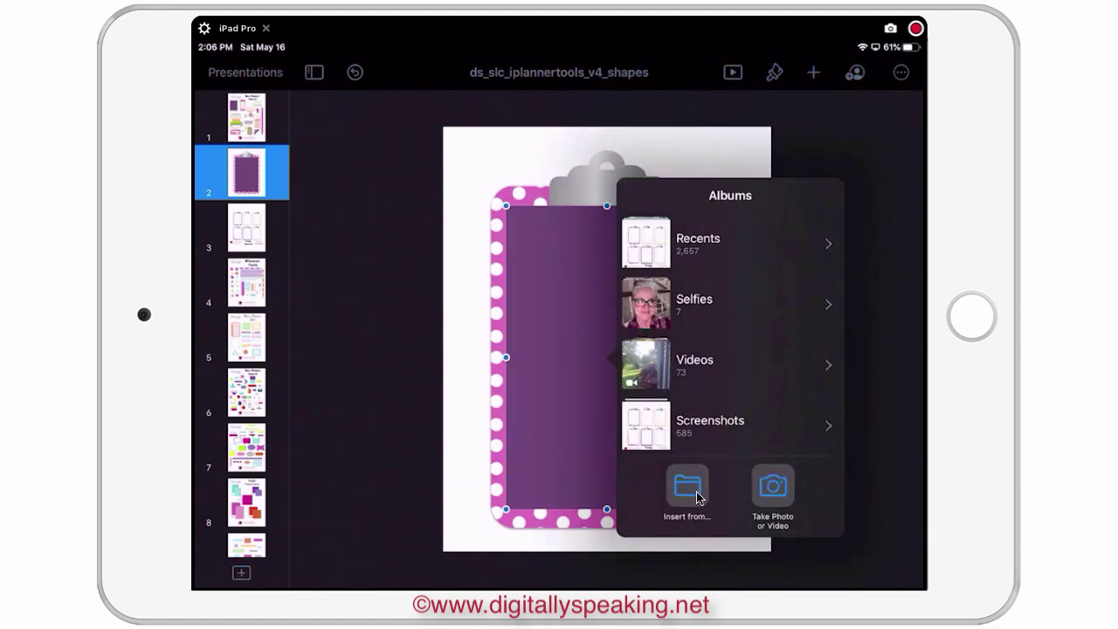
Replace the purple rectangle with the white lined-paper page from the Legal PDF folder
{"action": "left_click", "coordinate": [690, 520]}
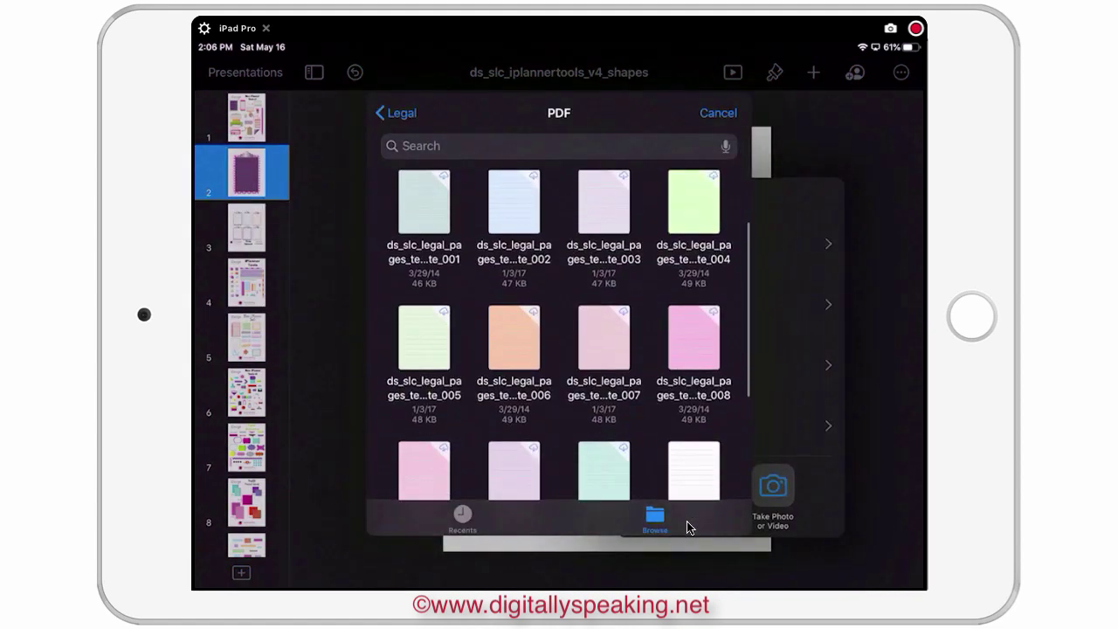
{"action": "scroll", "coordinate": [690, 527], "scroll_direction": "down", "scroll_amount": 2}
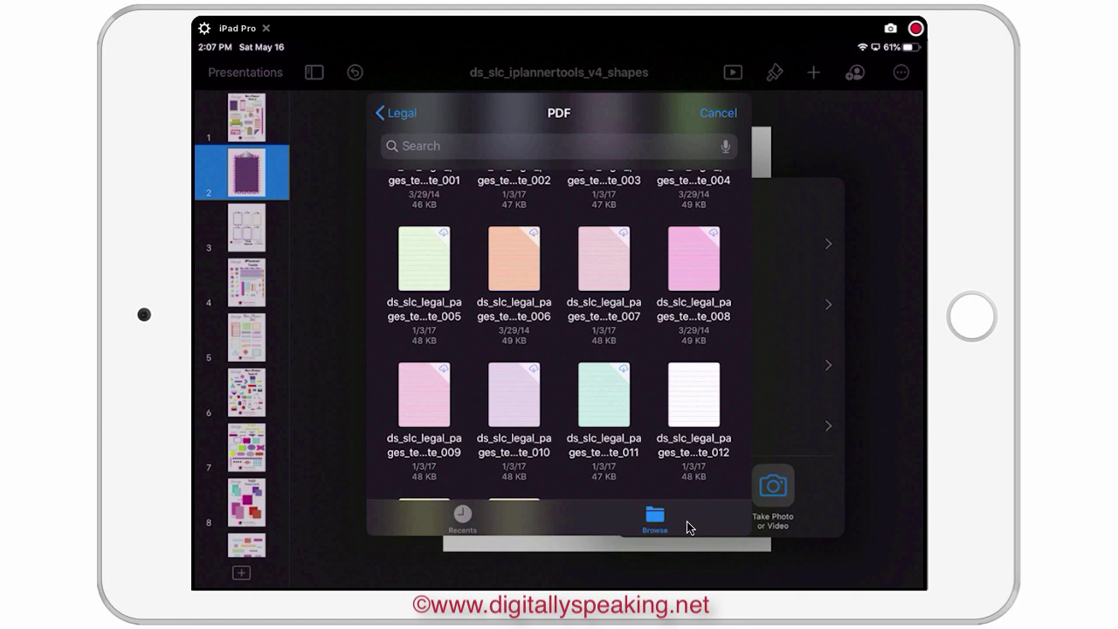
{"action": "scroll", "coordinate": [687, 528], "scroll_direction": "down", "scroll_amount": 2}
{"action": "scroll", "coordinate": [687, 527], "scroll_direction": "up", "scroll_amount": 5}
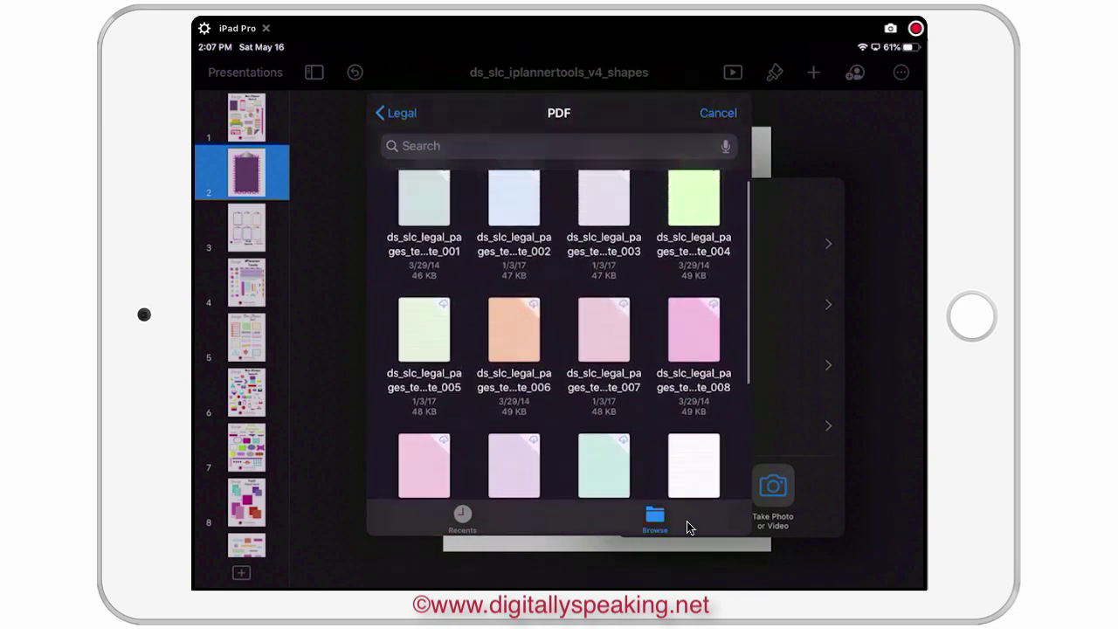
{"action": "scroll", "coordinate": [687, 527], "scroll_direction": "down", "scroll_amount": 3}
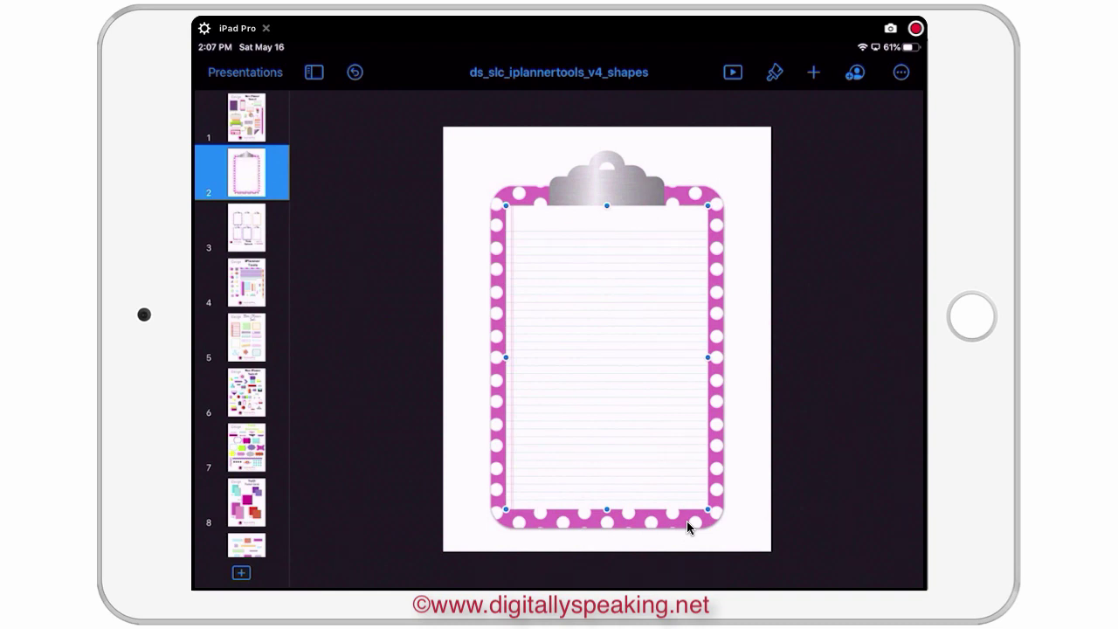
Shift and enlarge the lined paper inside its clipboard mask so its margin line shows
{"action": "double_click", "coordinate": [686, 520]}
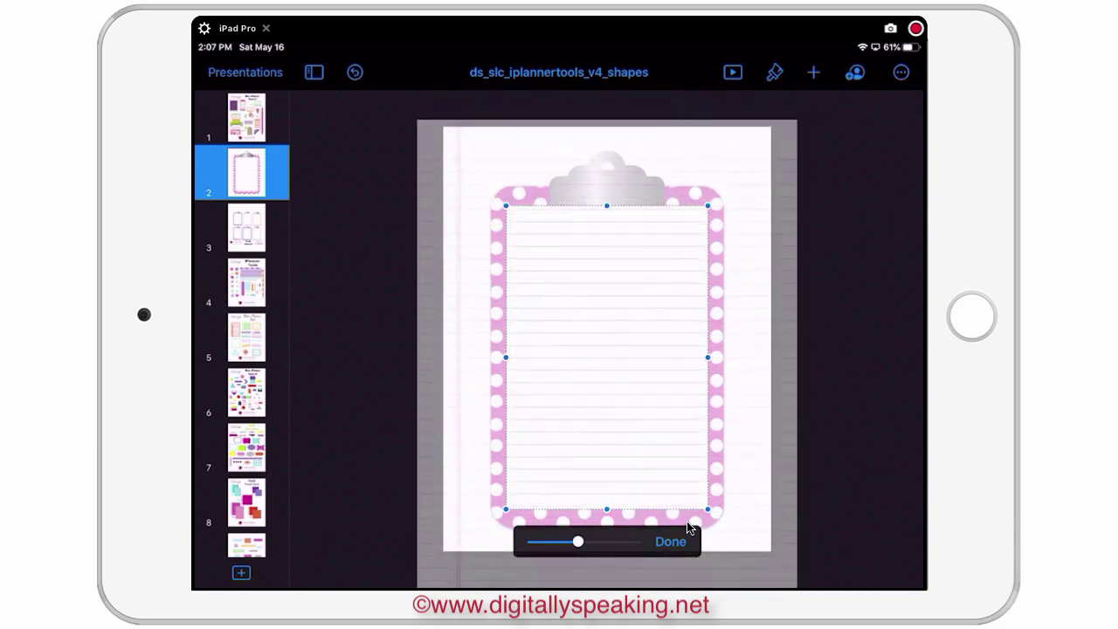
{"action": "left_click_drag", "start_coordinate": [607, 349], "coordinate": [664, 389]}
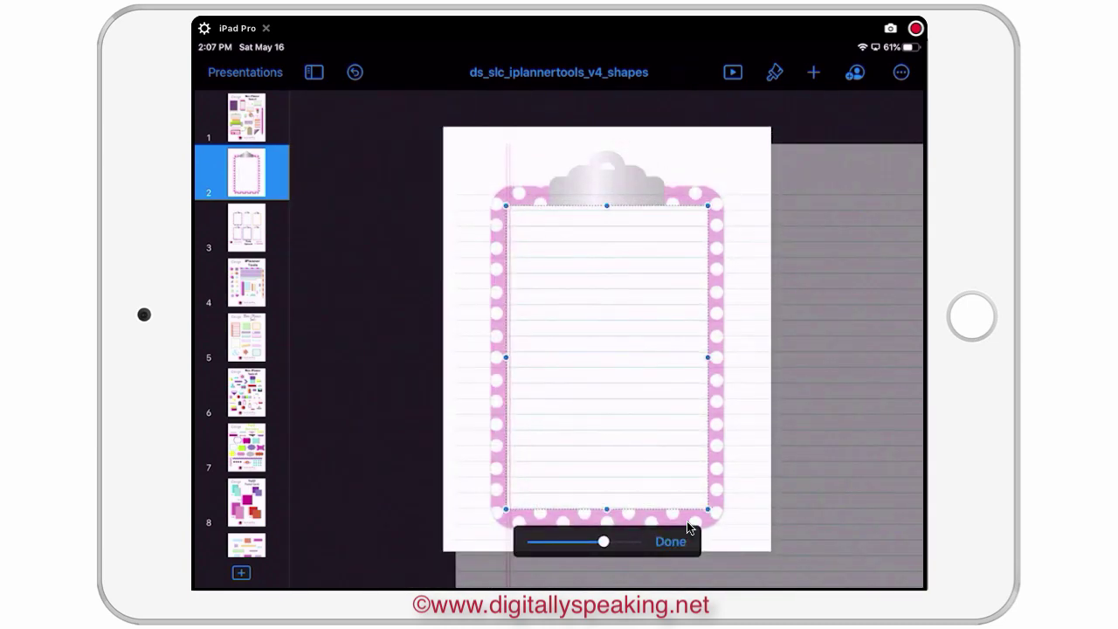
{"action": "left_click_drag", "start_coordinate": [607, 349], "coordinate": [629, 386]}
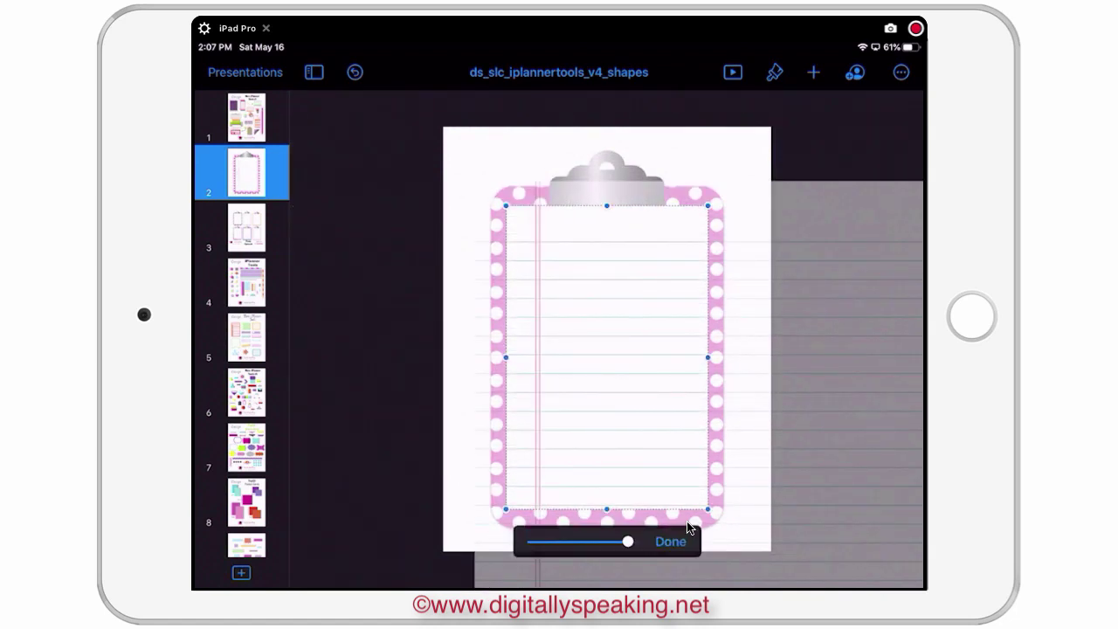
{"action": "left_click", "coordinate": [676, 541]}
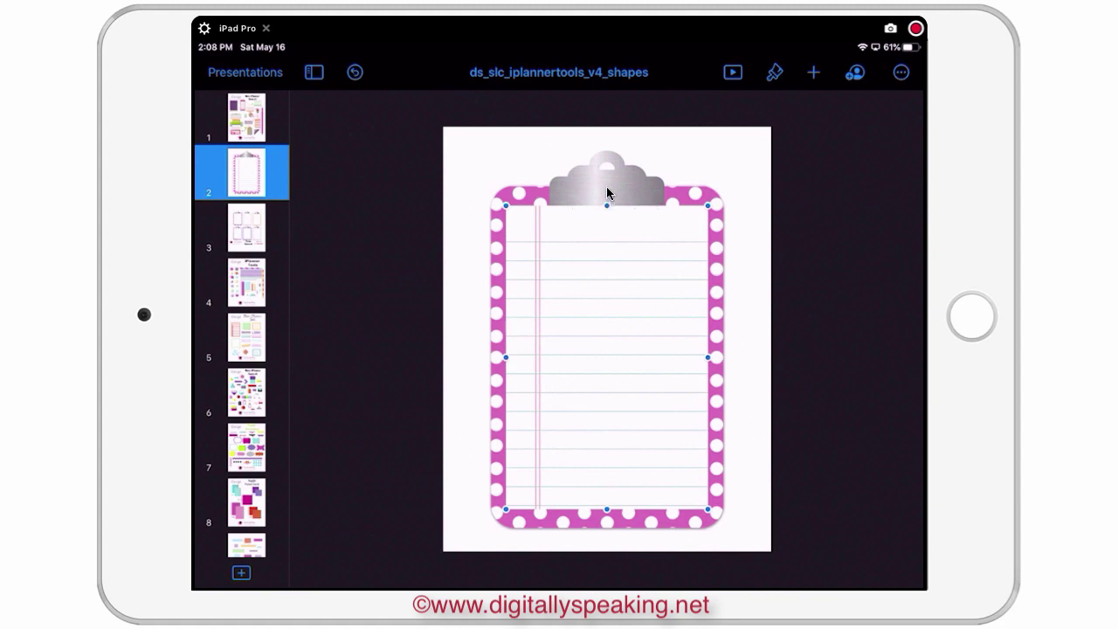
Cut and re-paste the silver clip so it sits on top of the clipboard
{"action": "left_click", "coordinate": [607, 187]}
{"action": "left_click", "coordinate": [607, 187]}
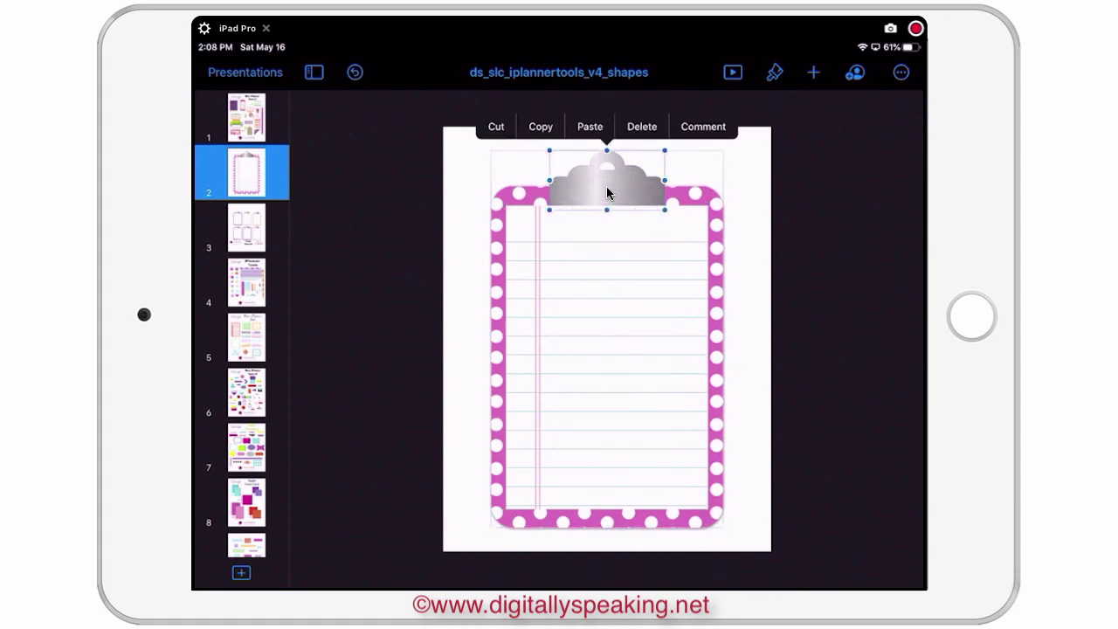
{"action": "key", "text": "Delete"}
{"action": "left_click", "coordinate": [607, 193]}
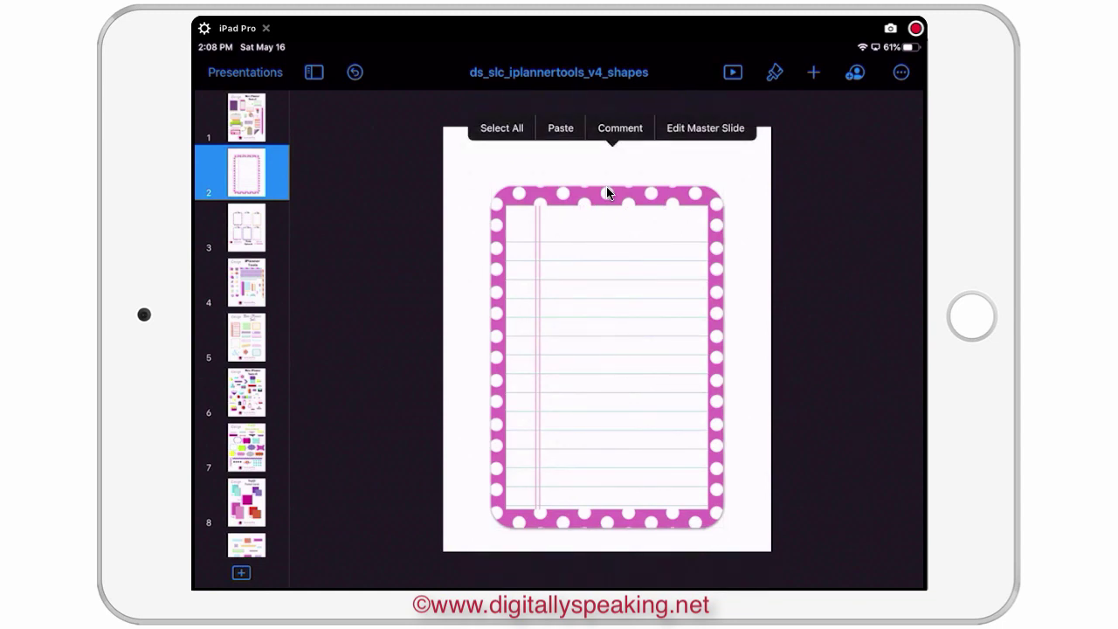
{"action": "key", "text": "super+v"}
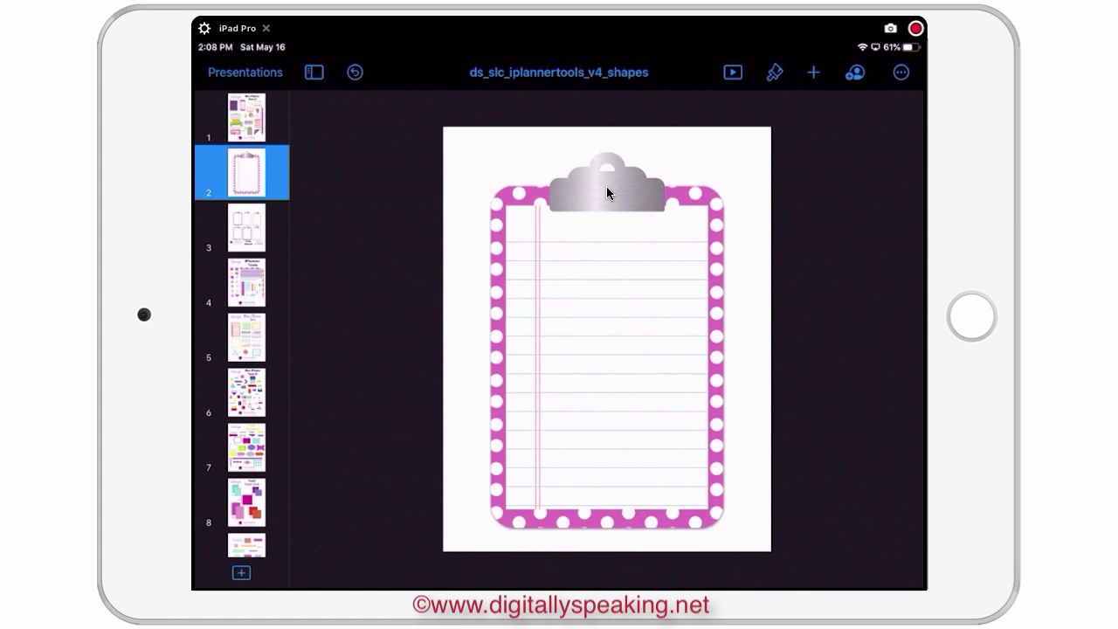
Select all and copy the clipboard and clip together, then bring up the app switcher
{"action": "left_click", "coordinate": [607, 193]}
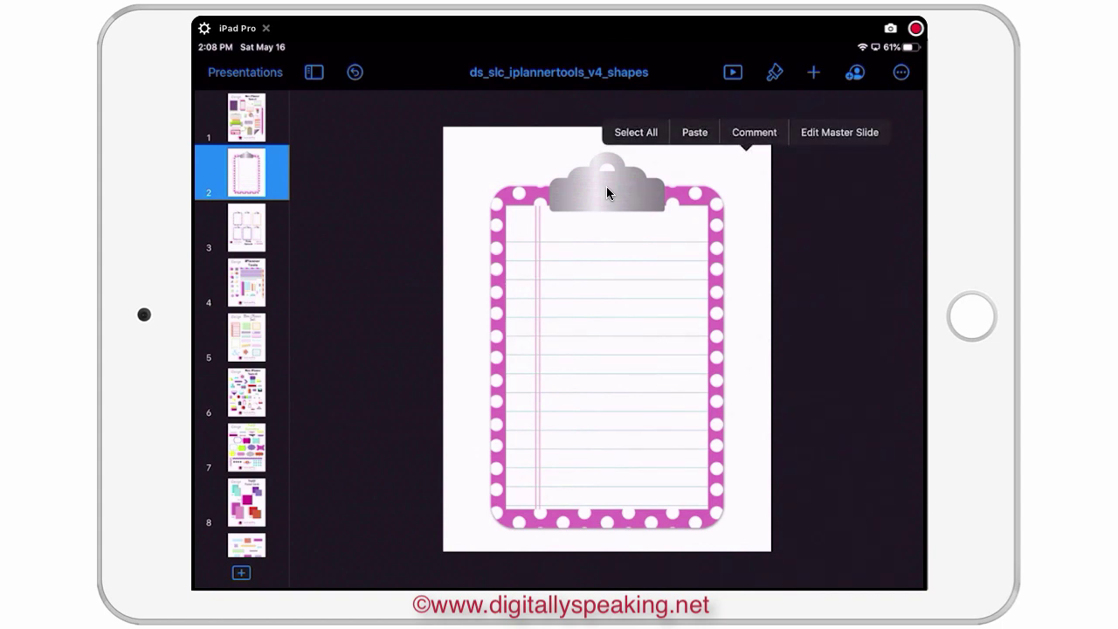
{"action": "key", "text": "super+a"}
{"action": "key", "text": "super+c"}
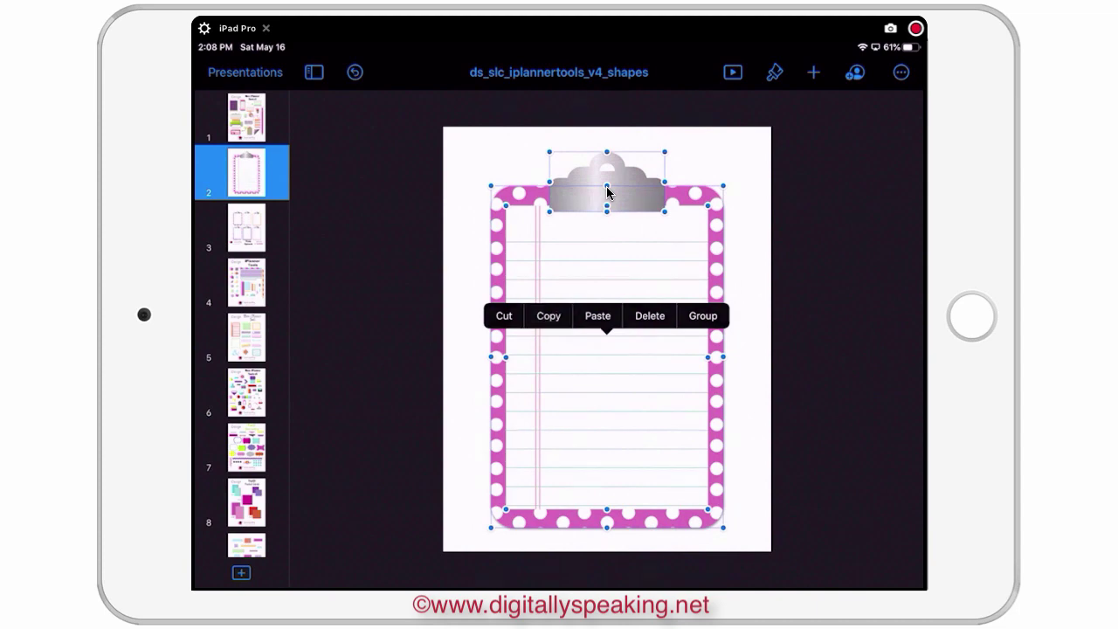
{"action": "scroll", "coordinate": [607, 193], "scroll_direction": "down", "scroll_amount": 5}
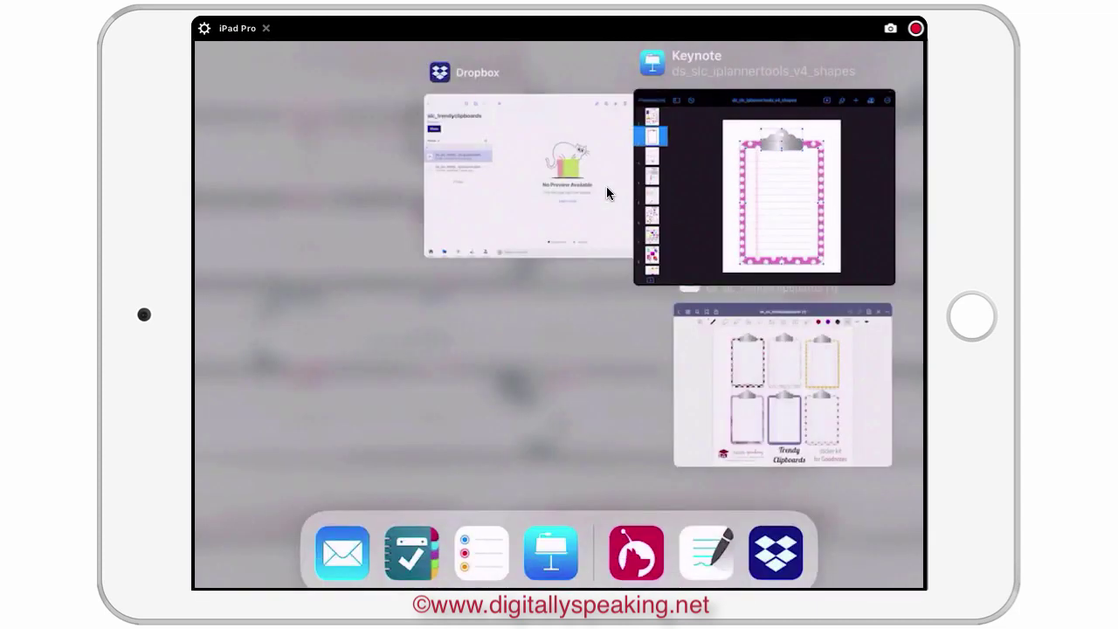
Switch to the planner app and open the 2020 Life iPlanner notebook's weekly spread
{"action": "left_click", "coordinate": [782, 384]}
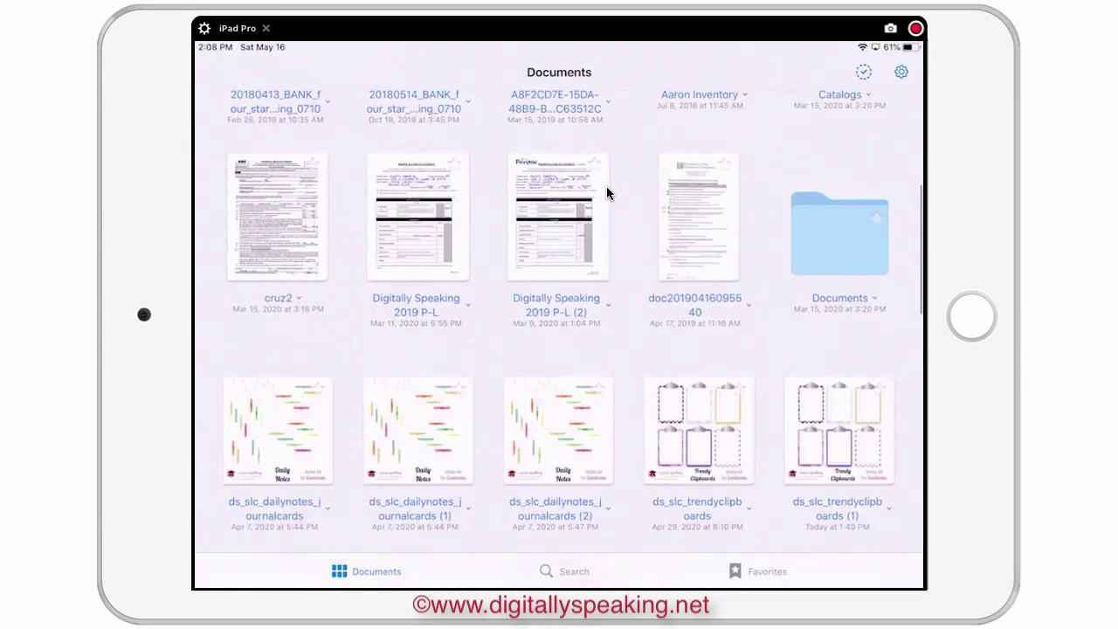
{"action": "scroll", "coordinate": [607, 193], "scroll_direction": "down", "scroll_amount": 10}
{"action": "scroll", "coordinate": [607, 186], "scroll_direction": "up", "scroll_amount": 5}
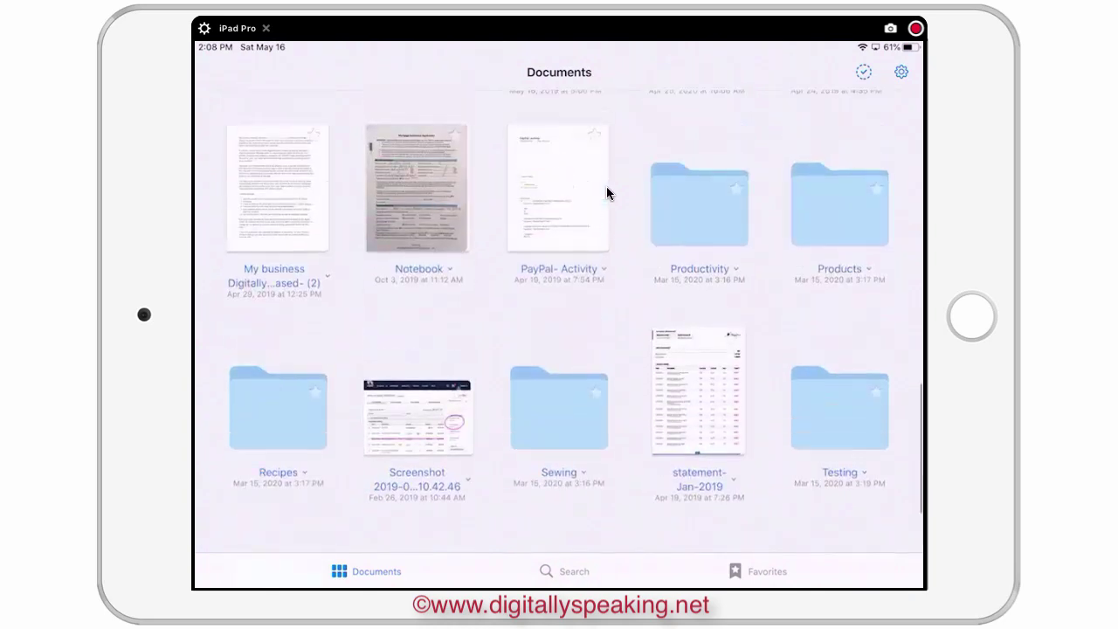
{"action": "left_click", "coordinate": [607, 186]}
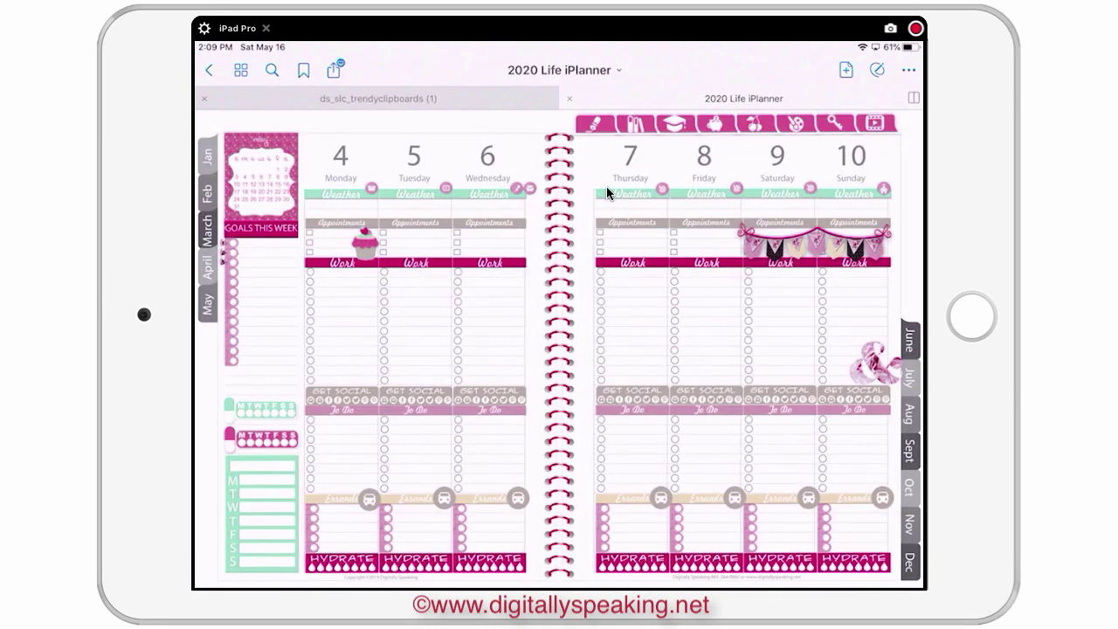
Paste the clipboard sticker into Tuesday's Work column and zoom in on it
{"action": "left_click", "coordinate": [422, 334]}
{"action": "left_click", "coordinate": [456, 312]}
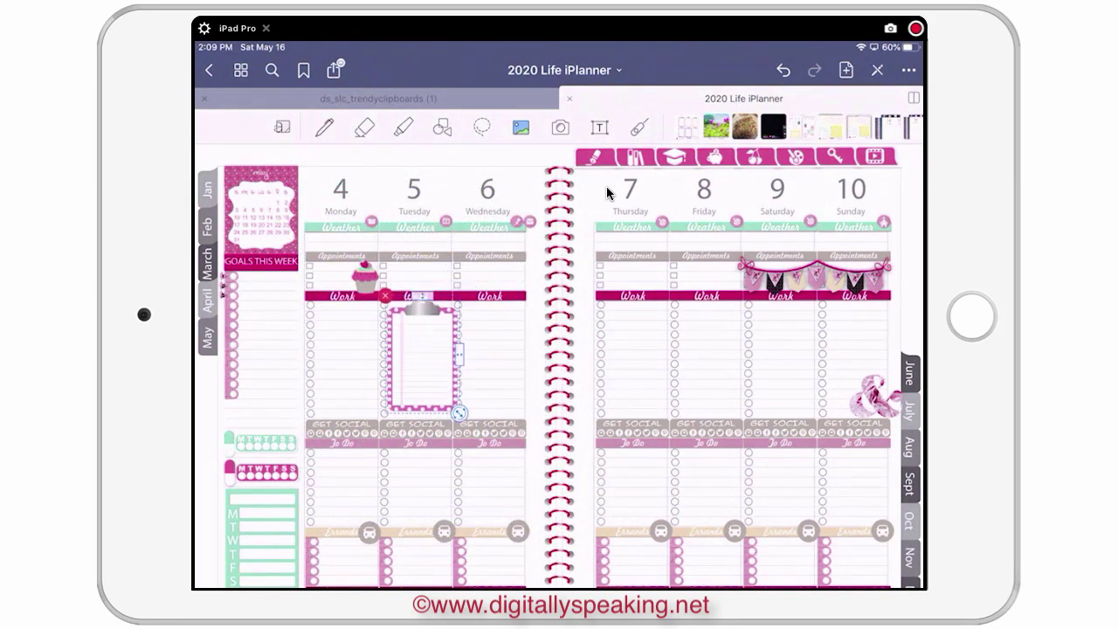
{"action": "scroll", "coordinate": [607, 192], "scroll_direction": "up", "scroll_amount": 5}
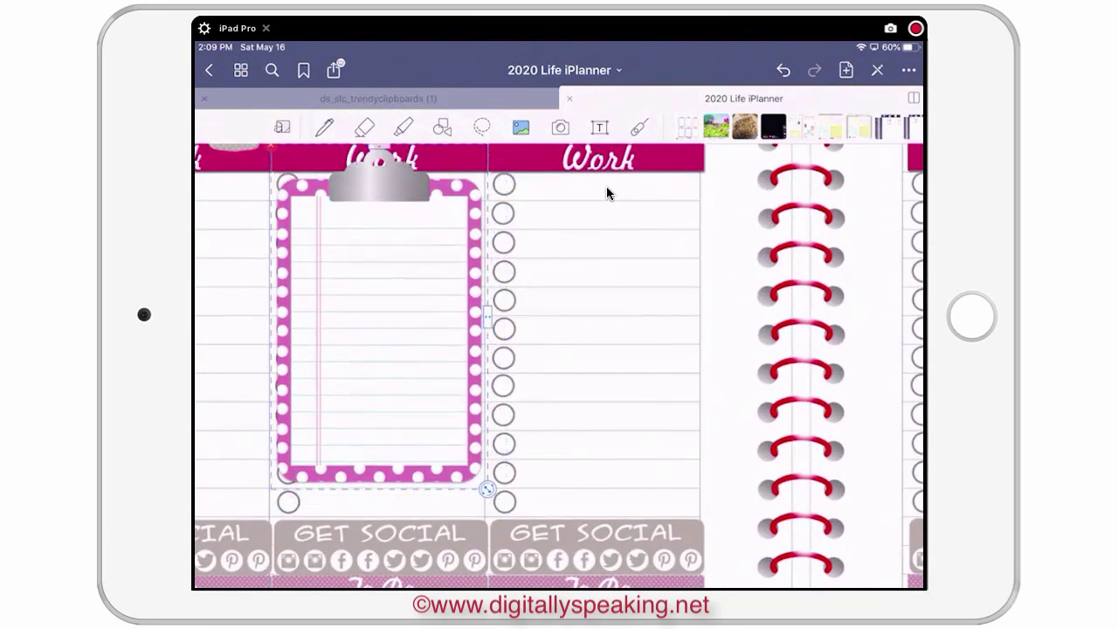